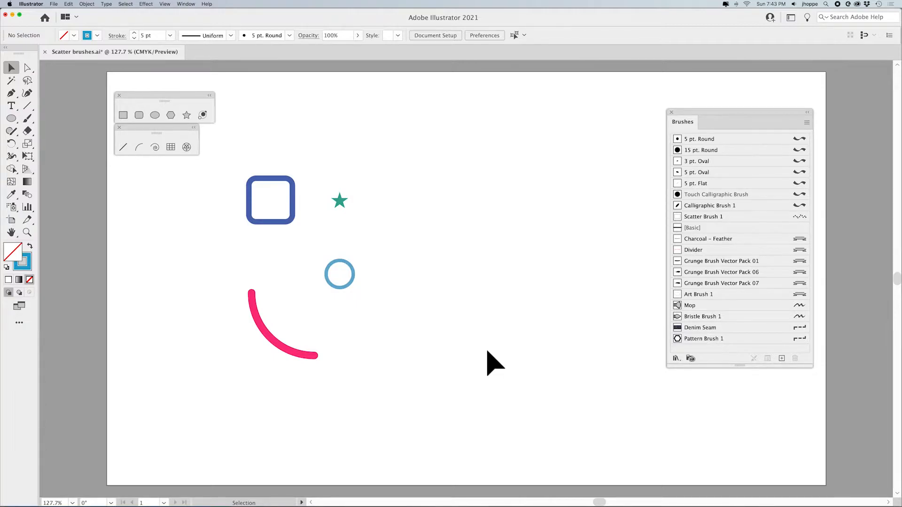
left_click(807, 122)
left_click(818, 121)
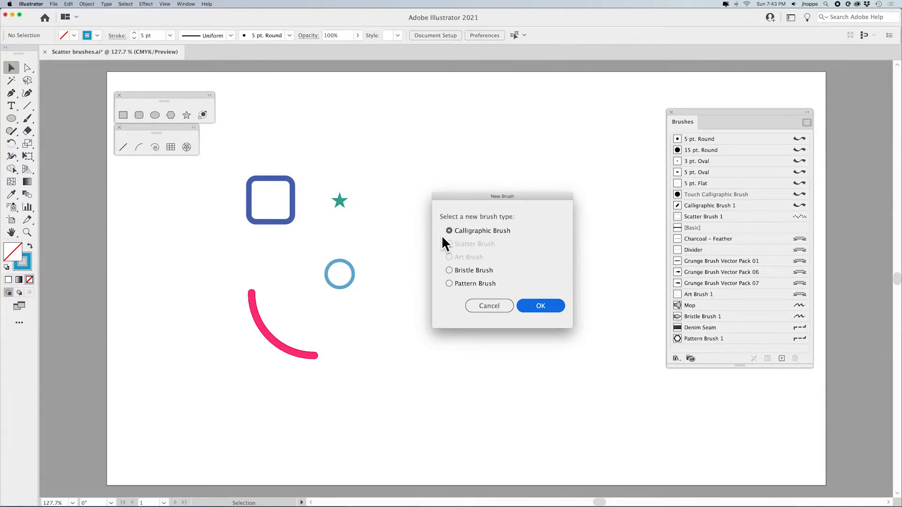
left_click(493, 306)
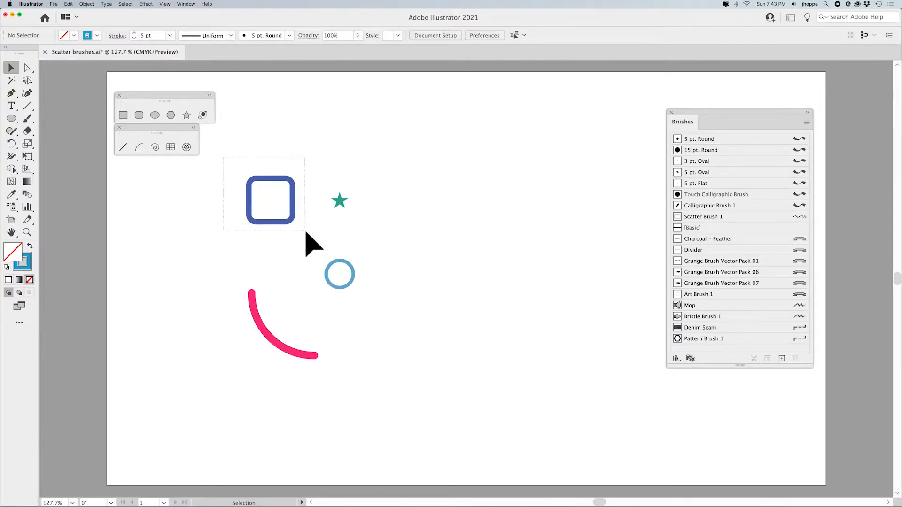
Define a new scatter brush from the blue rounded square, keeping the default scatter brush options
left_click(294, 222)
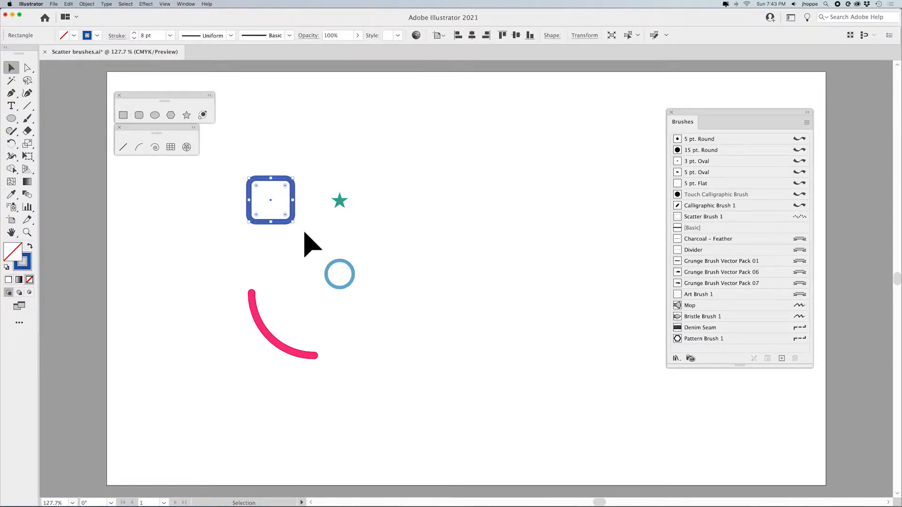
left_click(807, 122)
left_click(825, 123)
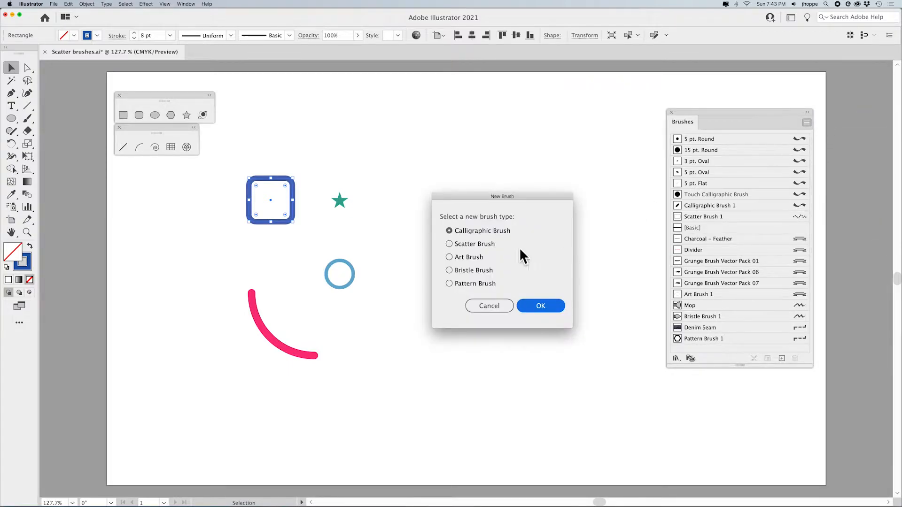
left_click(469, 244)
left_click(546, 305)
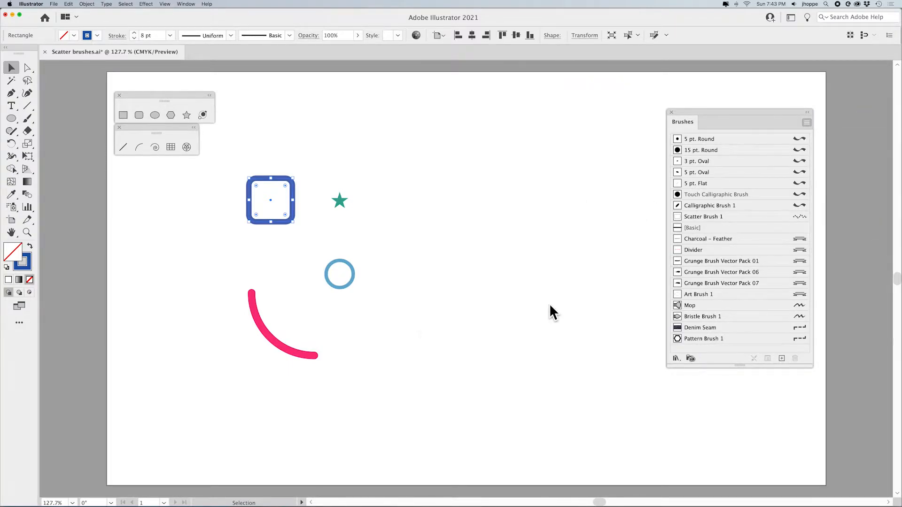
left_click_drag(538, 127, 472, 117)
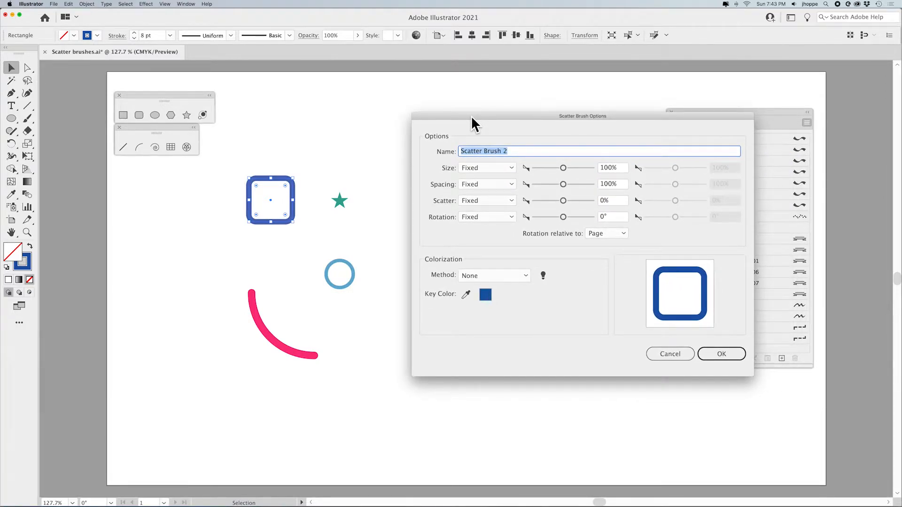
left_click(655, 356)
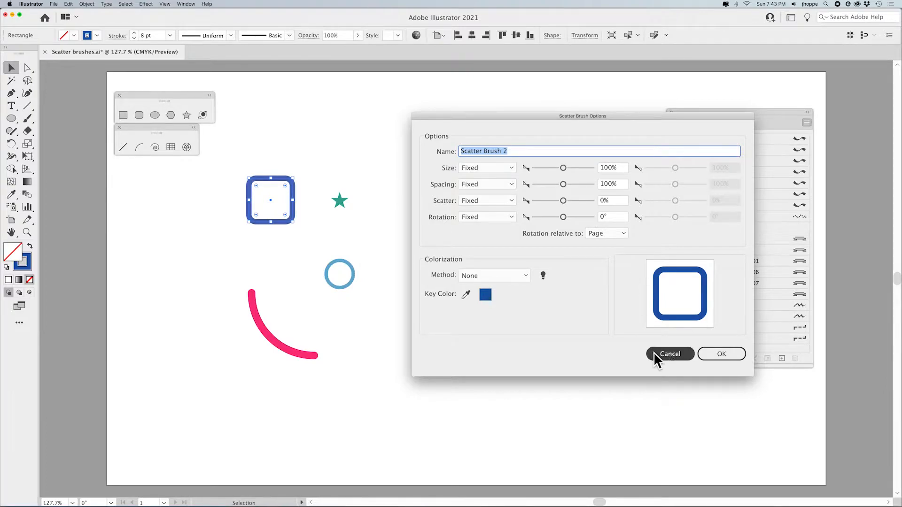
left_click(717, 354)
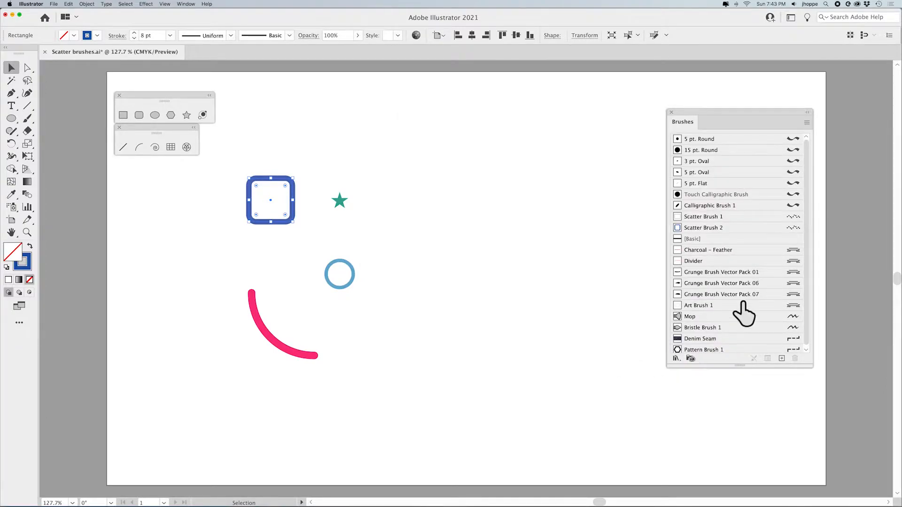
left_click(562, 248)
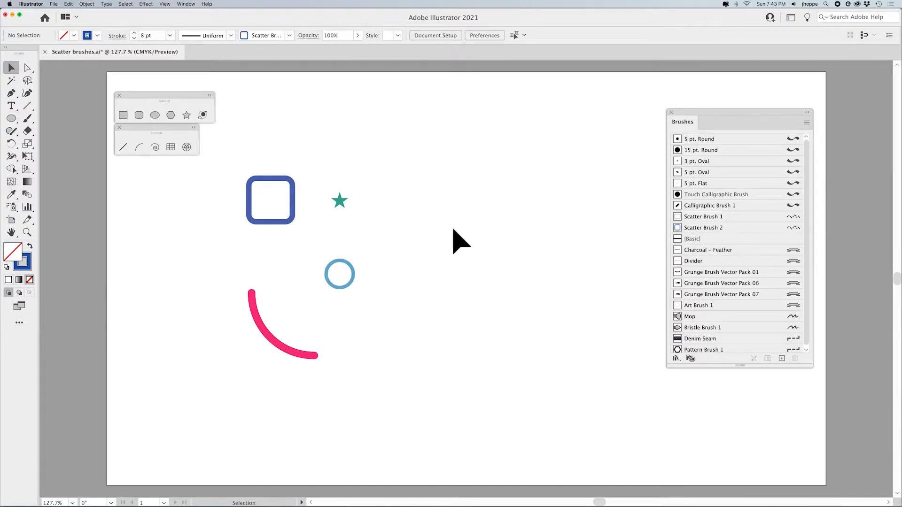
Paint a wavy horizontal stroke with the new scatter brush to the right of the star
key("b")
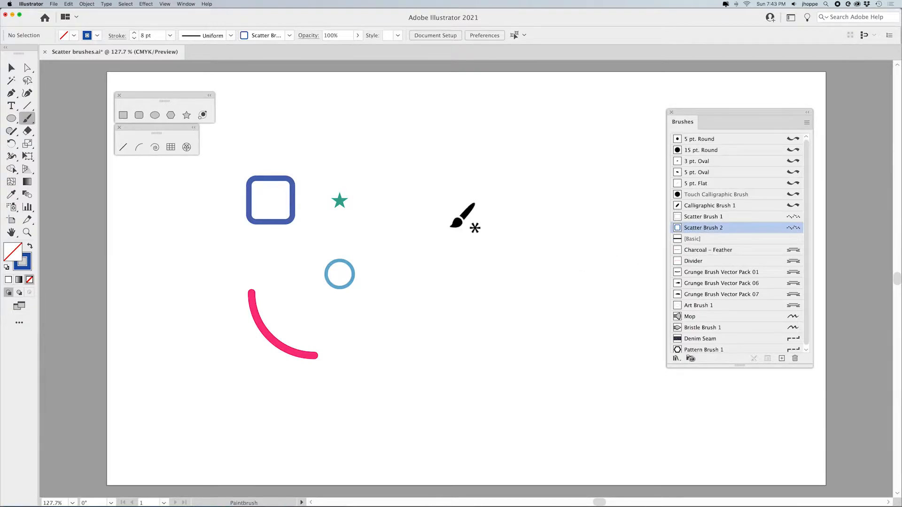
mouse_move(385, 226)
left_mouse_down()
mouse_move(433, 194)
mouse_move(500, 234)
mouse_move(615, 221)
left_mouse_up()
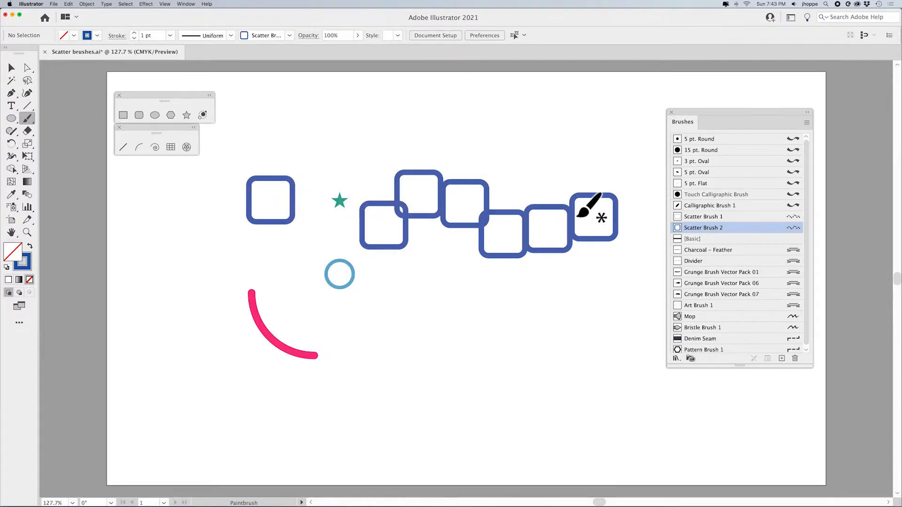
Open the new scatter brush's options and set Size to 45% and Spacing to 63%
double_click(794, 229)
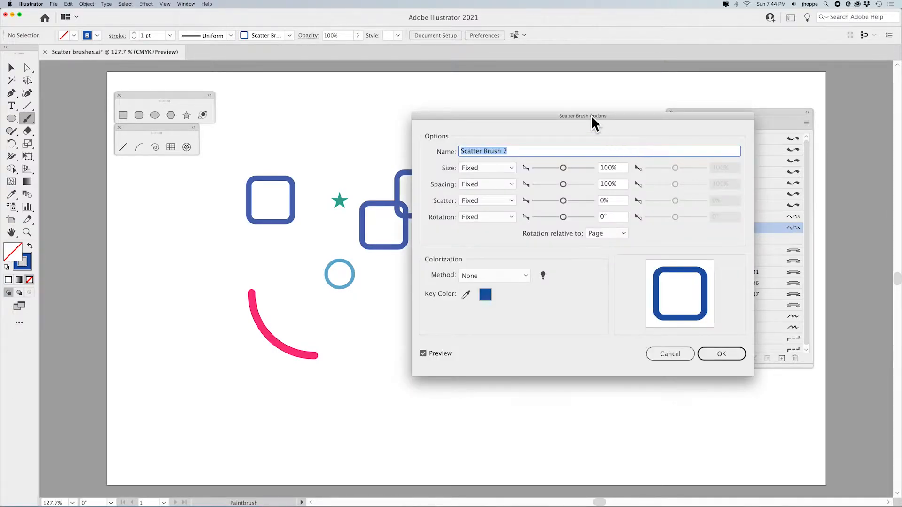
left_click_drag(591, 114, 680, 117)
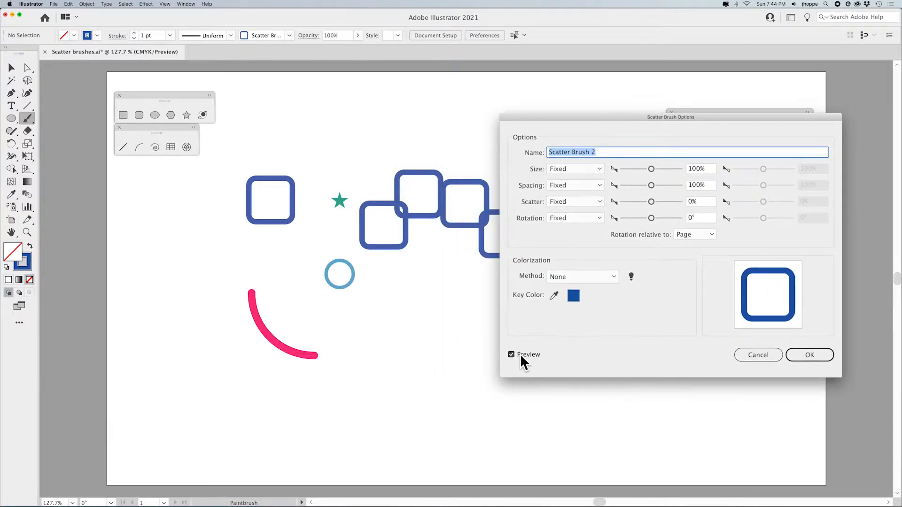
left_click_drag(650, 168, 634, 169)
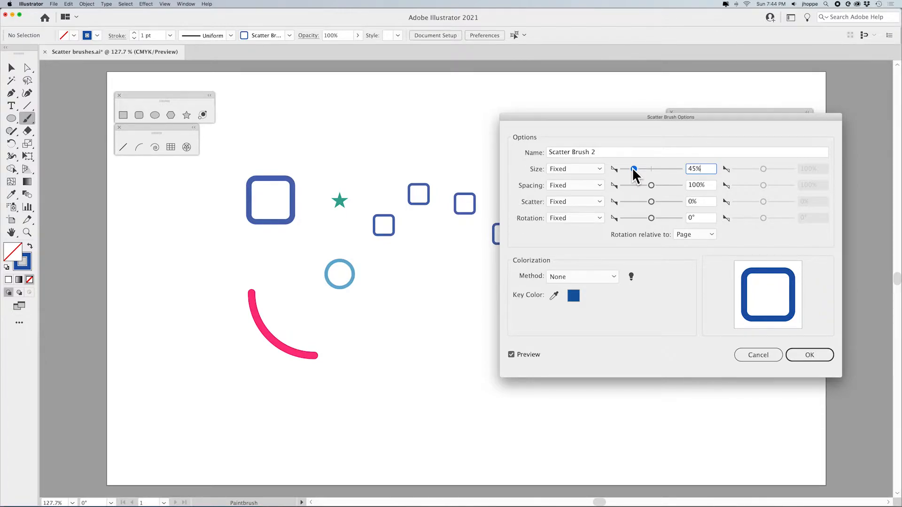
left_click_drag(633, 169, 637, 169)
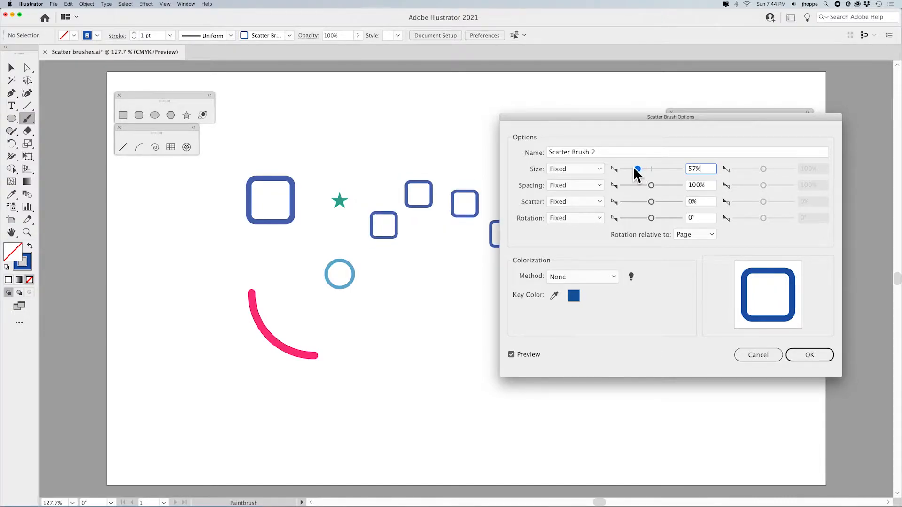
left_click_drag(650, 186, 641, 185)
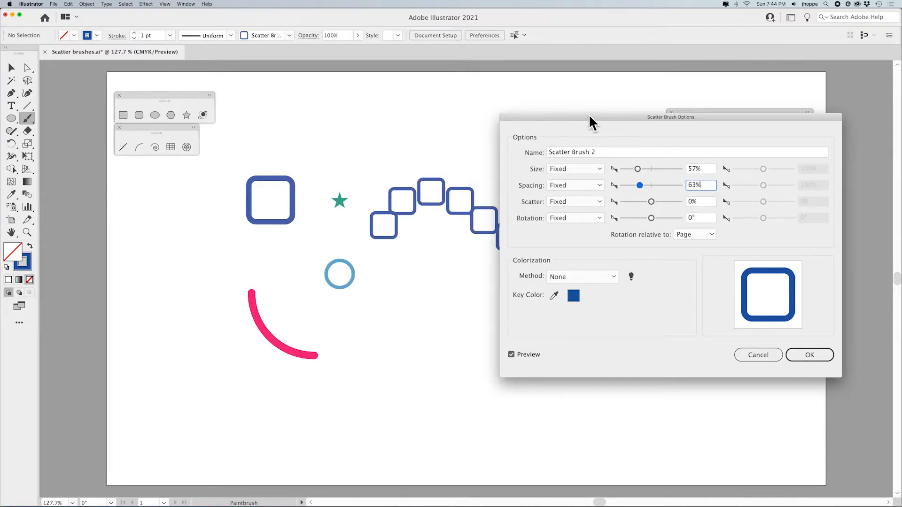
left_click_drag(590, 123, 650, 142)
left_click_drag(696, 188, 692, 188)
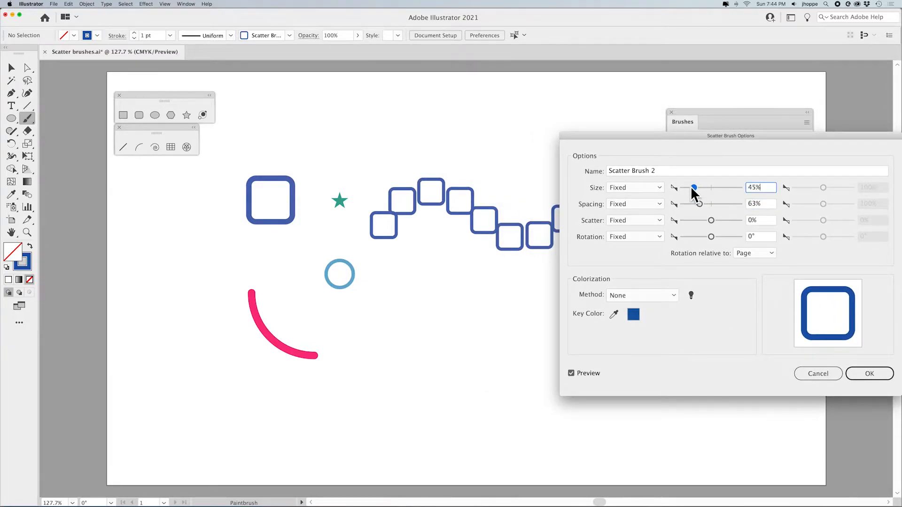
Set the scatter brush's Scatter value to -12%
left_click_drag(706, 218, 710, 218)
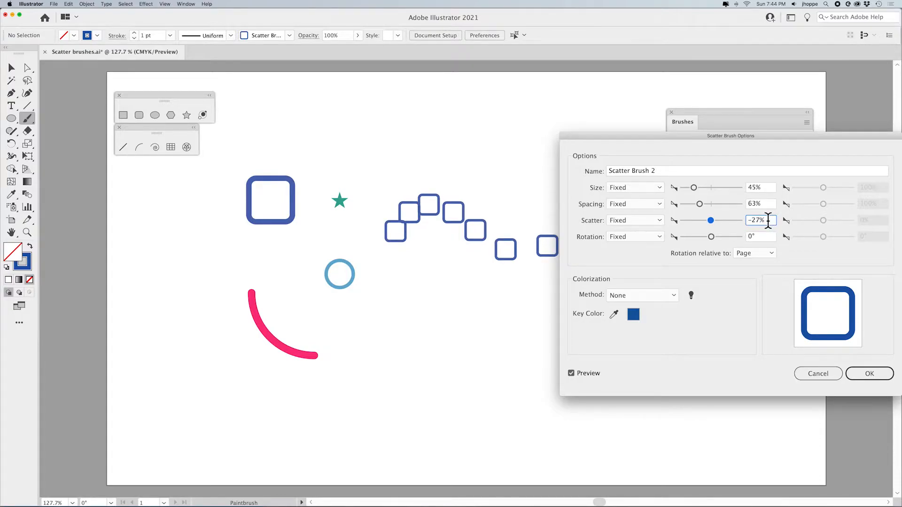
key("Up")
key("Up")
key("Up")
key("Up")
key("Up")
key("Up")
key("Up")
key("Up")
key("Up")
key("Up")
key("Up")
key("Up")
key("Up")
key("Up")
key("Up")
key("Up")
key("Up")
key("Up")
key("Up")
key("Up")
key("Up")
key("Up")
key("Up")
key("Up")
key("Up")
key("Up")
key("Up")
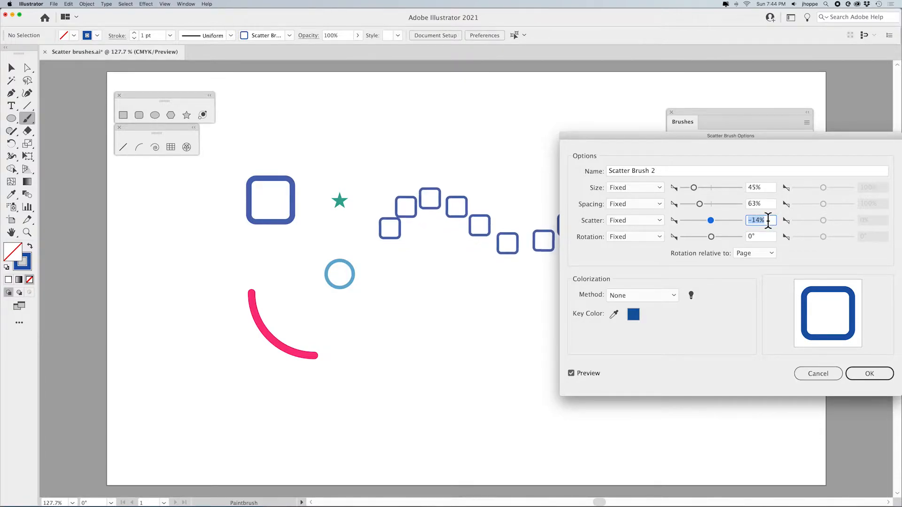
key("Up")
key("Up")
key("Up")
key("Up")
key("Up")
key("Up")
key("Up")
key("Up")
key("Up")
key("Up")
key("Up")
key("Up")
key("Up")
key("Up")
key("Up")
key("Up")
key("Up")
key("Up")
key("Up")
key("Up")
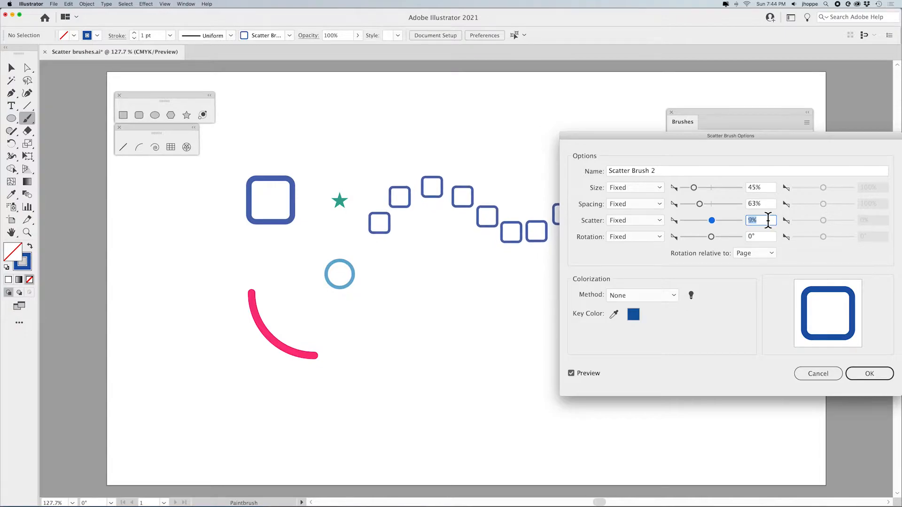
key("Up")
key("Up")
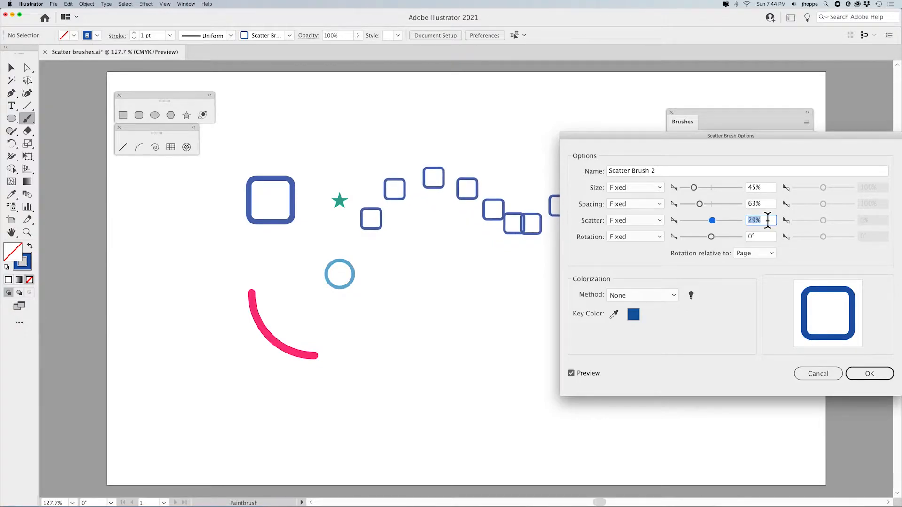
key("Up")
key("Up")
key("Up")
key("Up")
key("Up")
key("Up")
key("Up")
key("Up")
key("Up")
key("Up")
key("Up")
key("Up")
key("Up")
key("Up")
key("Up")
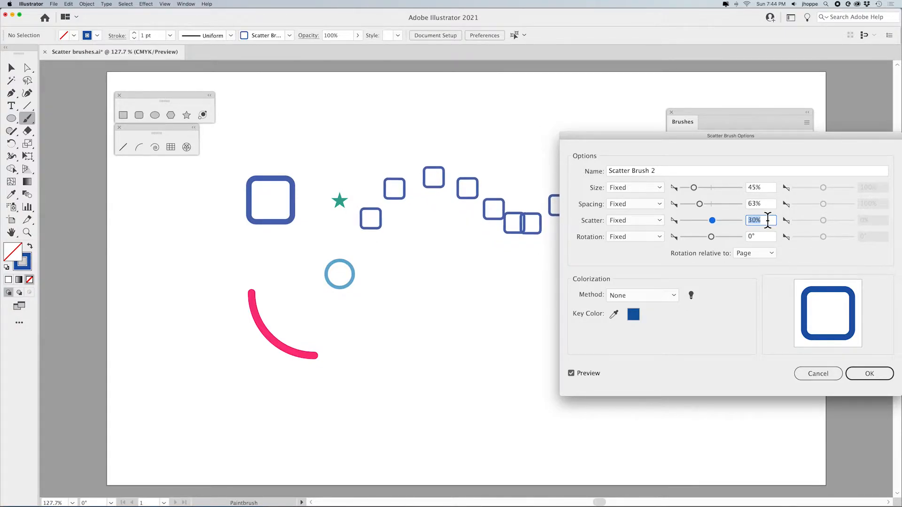
key("Down")
key("Down")
key("Down")
key("Down")
key("Down")
key("Down")
key("Down")
key("Down")
key("Down")
key("Down")
key("Down")
key("Down")
key("Down")
key("Down")
key("Down")
key("Down")
key("Down")
key("Down")
key("Down")
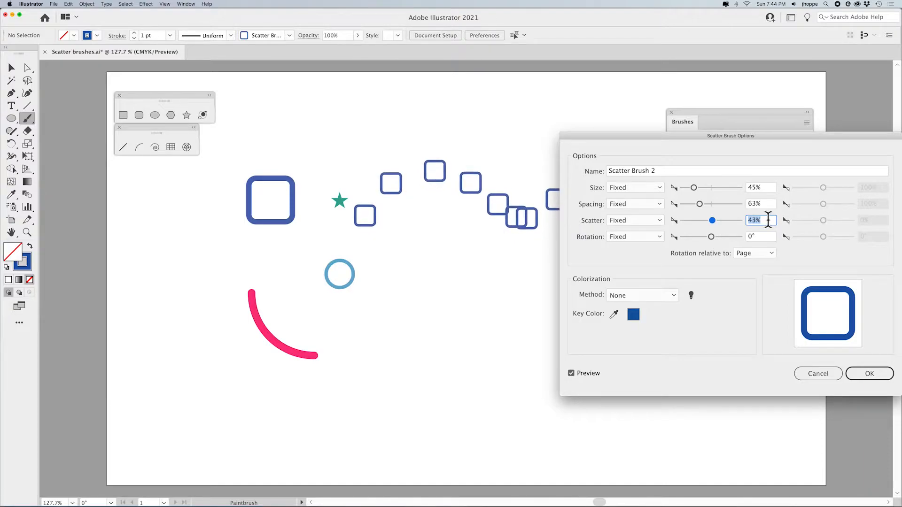
key("Down")
key("Down")
key("Down")
key("Down")
key("Down")
key("Down")
key("Down")
key("Down")
key("Down")
key("Down")
key("Down")
key("Down")
key("Down")
key("Down")
key("Down")
key("Down")
key("Down")
key("Down")
key("Down")
key("Down")
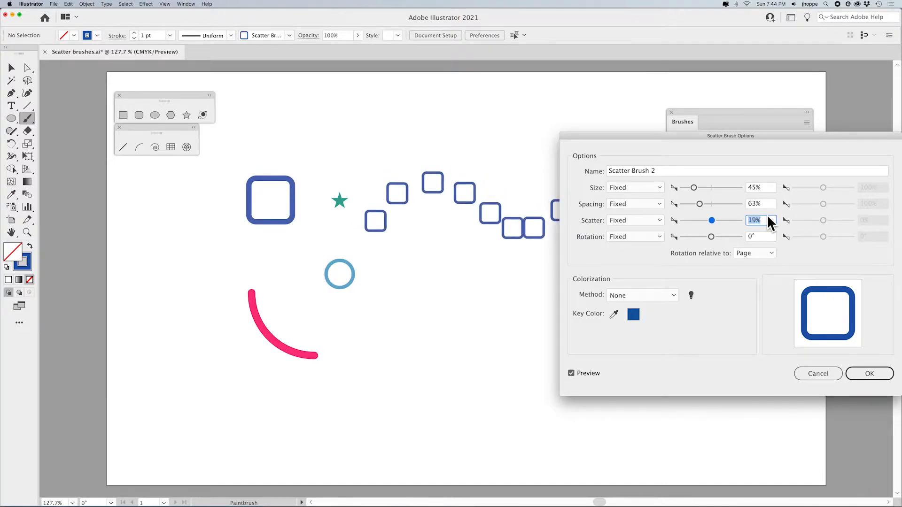
key("Down")
key("Down")
key("Down")
key("Down")
key("Down")
key("Down")
key("Down")
key("Down")
key("Down")
key("Down")
key("Down")
key("Down")
key("Down")
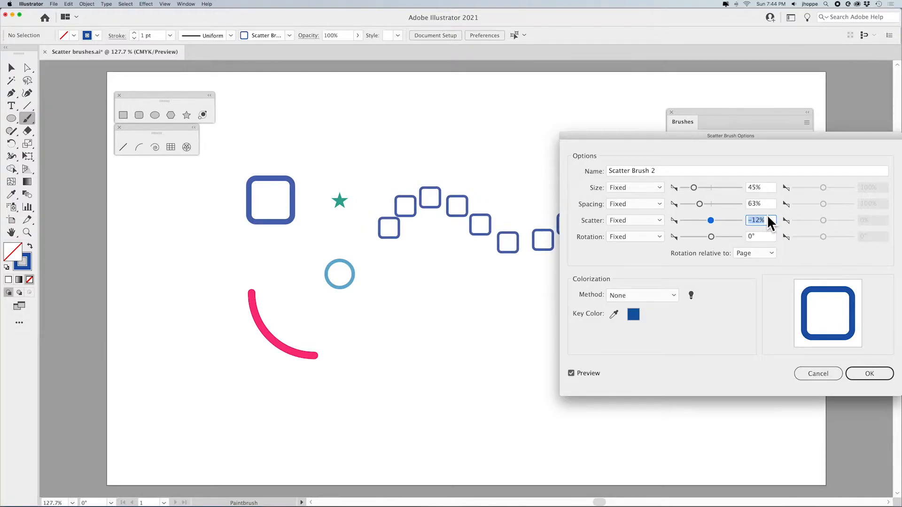
Set the brush Rotation to 8° and apply the changes to existing strokes
left_click_drag(709, 236, 711, 237)
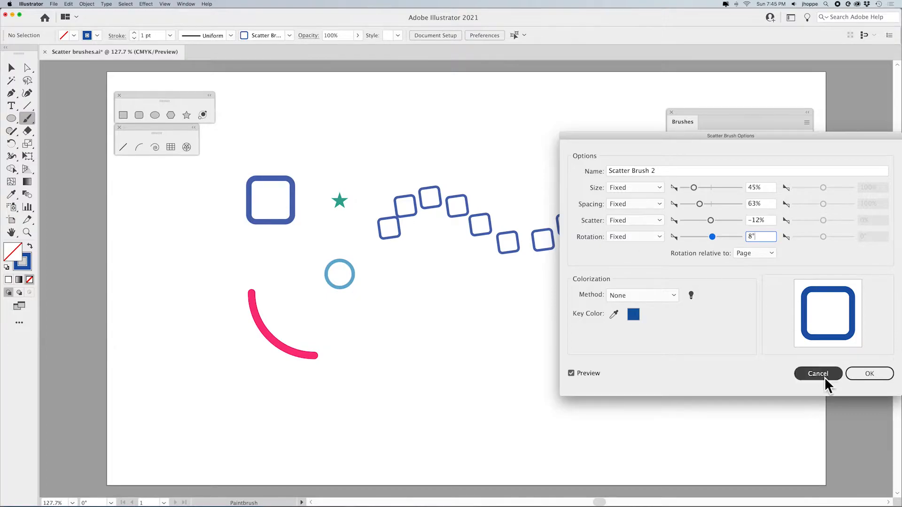
left_click(865, 374)
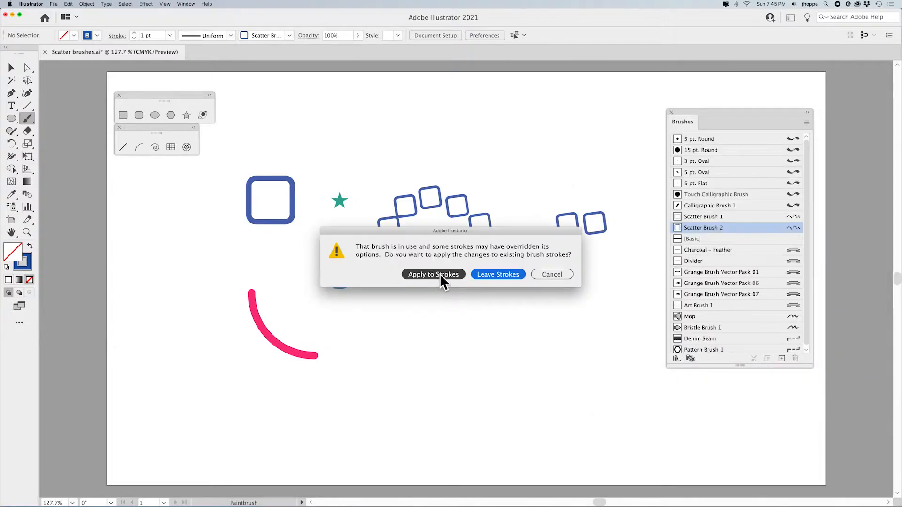
left_click(439, 274)
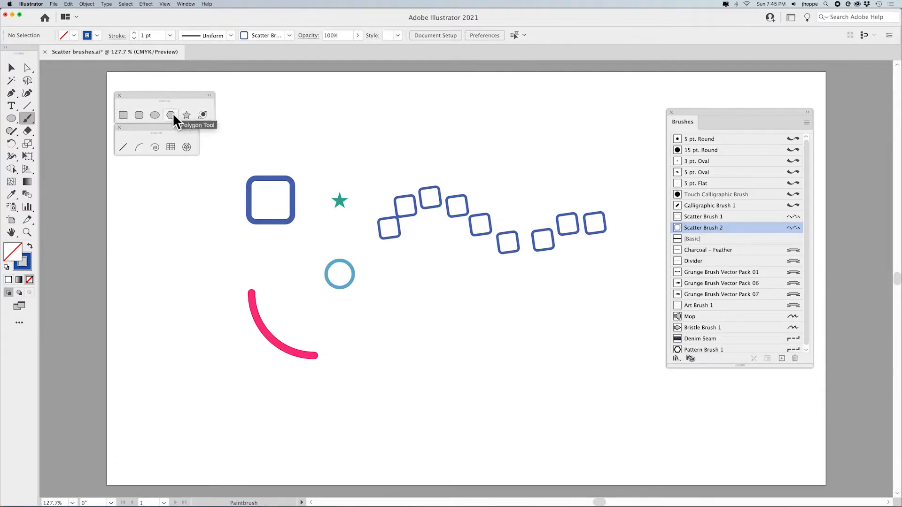
Draw an ellipse about 245 by 182 pt below the wavy stroke and apply the new scatter brush to it
left_click(156, 116)
left_click_drag(426, 311, 593, 434)
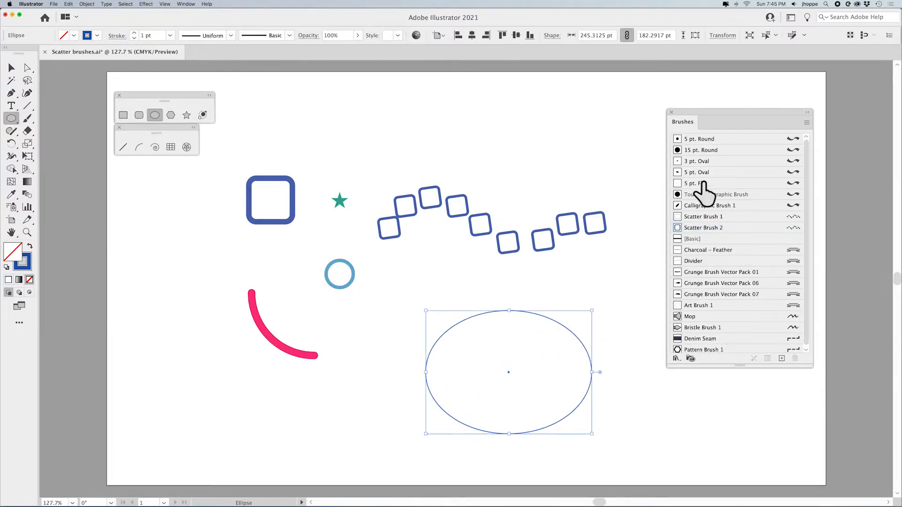
left_click(721, 228)
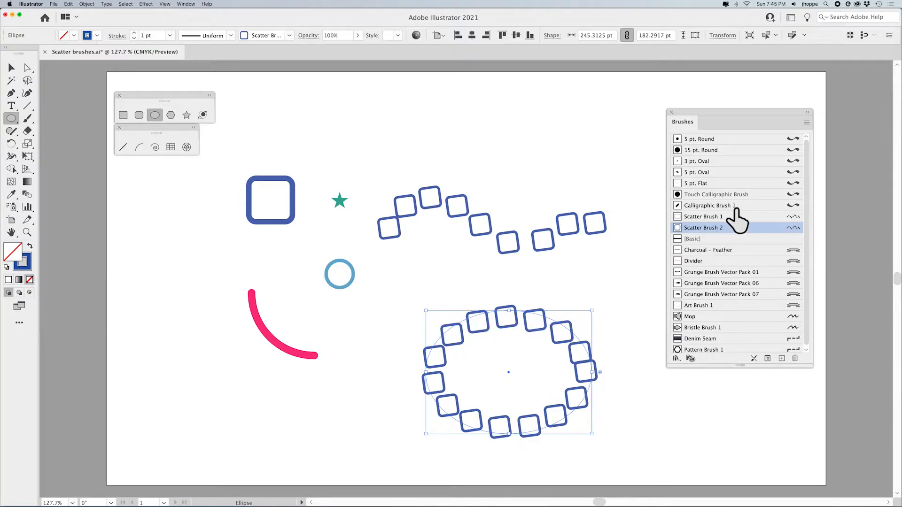
Adjust the brush options for the selected ellipse only, then delete the ellipse
left_click(807, 122)
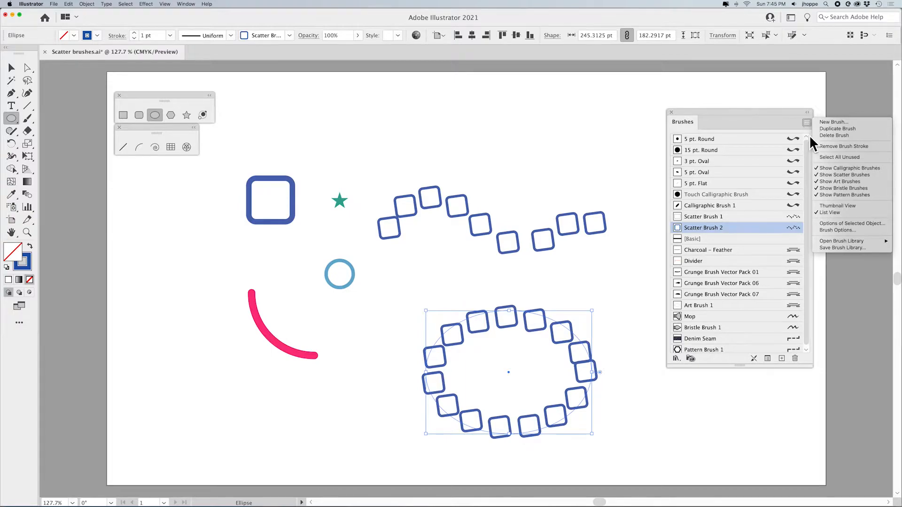
left_click(840, 223)
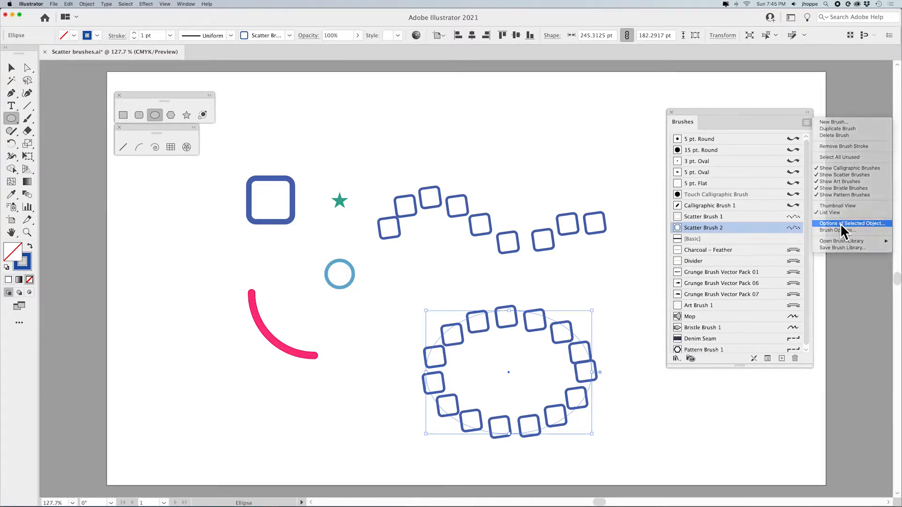
mouse_move(429, 213)
left_mouse_down()
mouse_move(407, 208)
mouse_move(436, 258)
left_mouse_up()
left_click(318, 322)
left_click(605, 327)
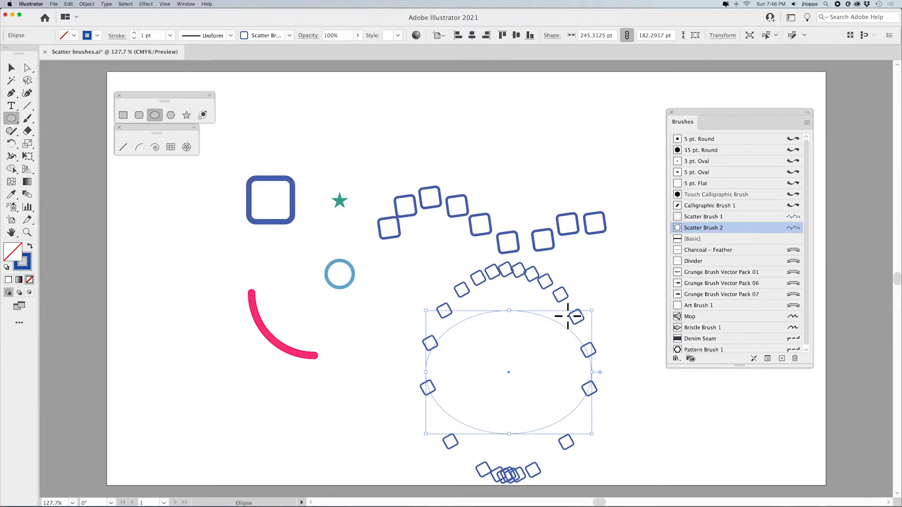
key("Delete")
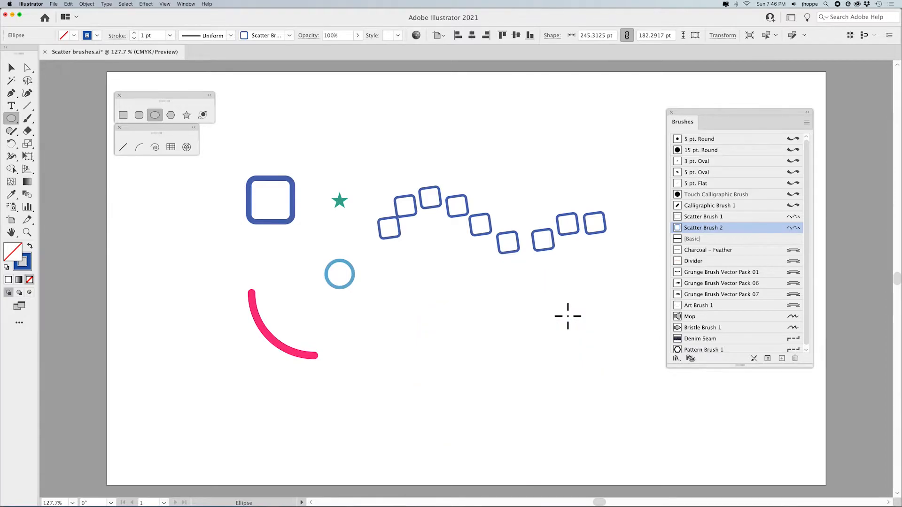
Move the wavy scatter-brush stroke up toward the top of the page
left_click(13, 67)
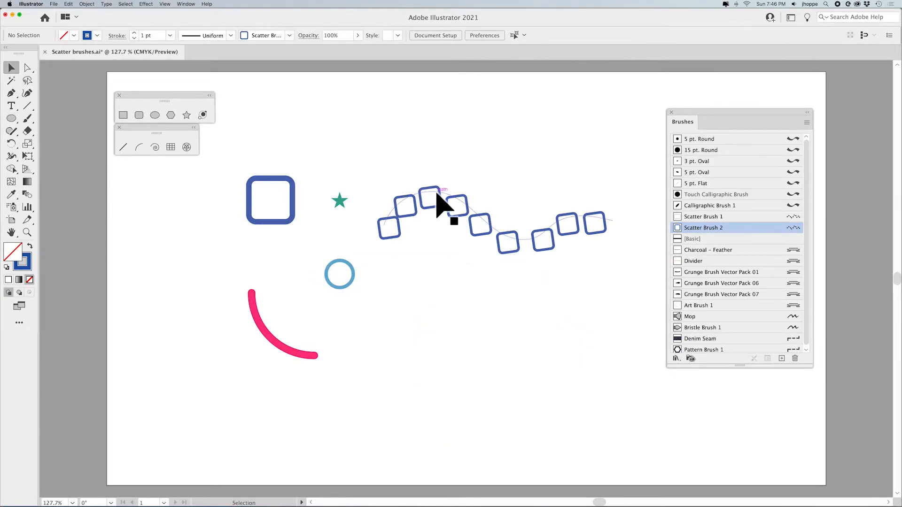
left_click_drag(442, 193, 463, 140)
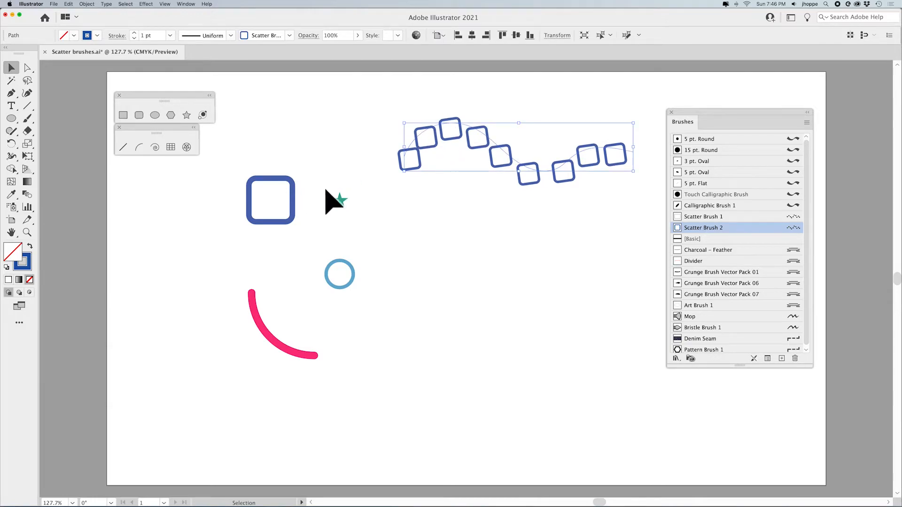
Select the star and create a new scatter brush from it with default options
left_click_drag(324, 189, 354, 214)
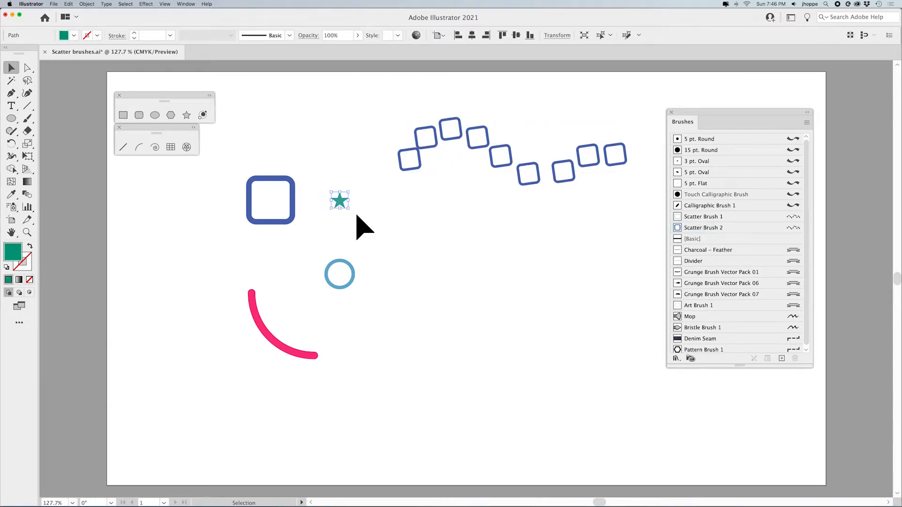
left_click(807, 122)
left_click(826, 122)
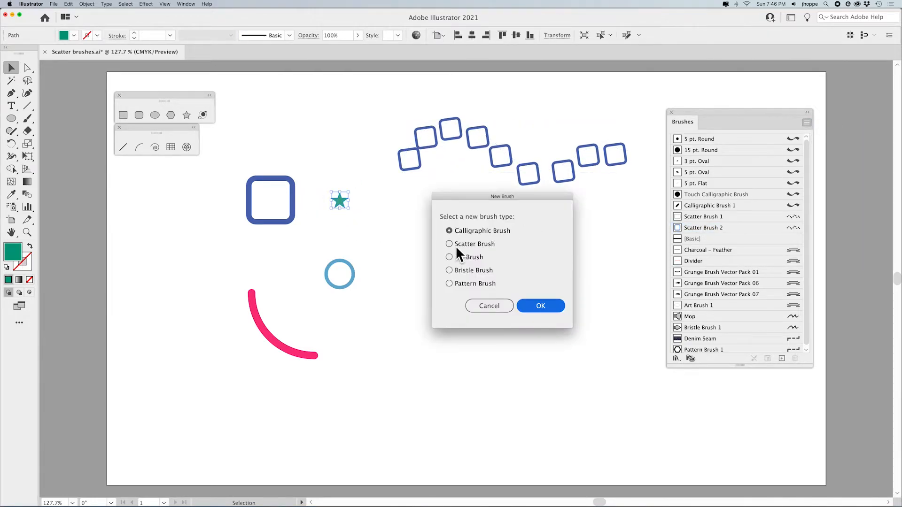
left_click(456, 245)
left_click(541, 307)
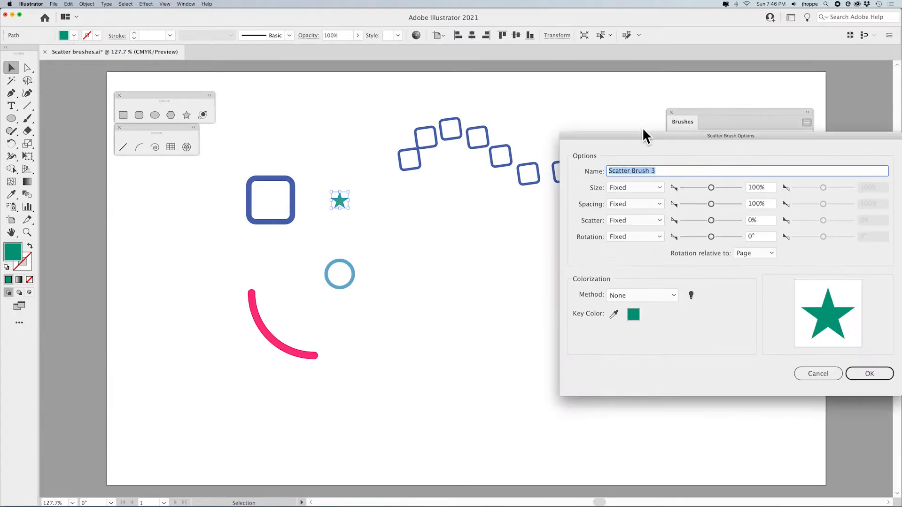
mouse_move(643, 136)
left_mouse_down()
mouse_move(535, 172)
mouse_move(523, 157)
left_mouse_up()
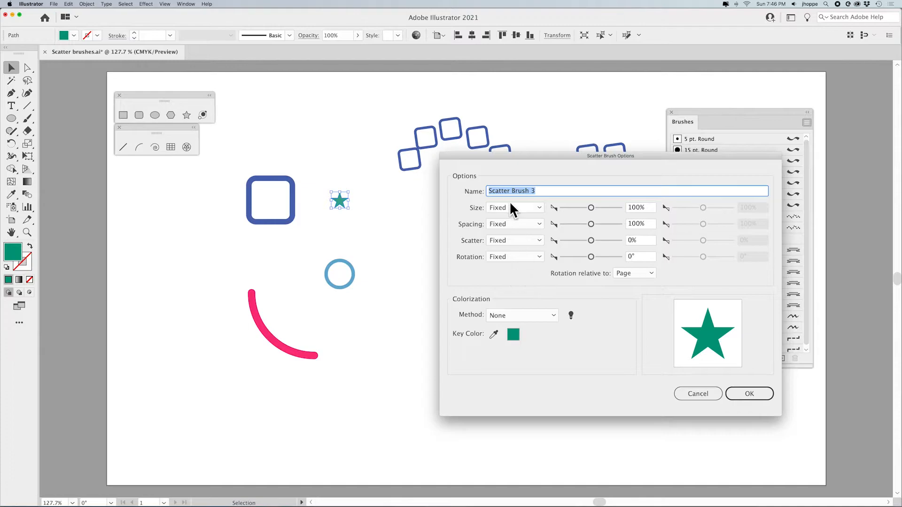
left_click(740, 390)
left_click(517, 329)
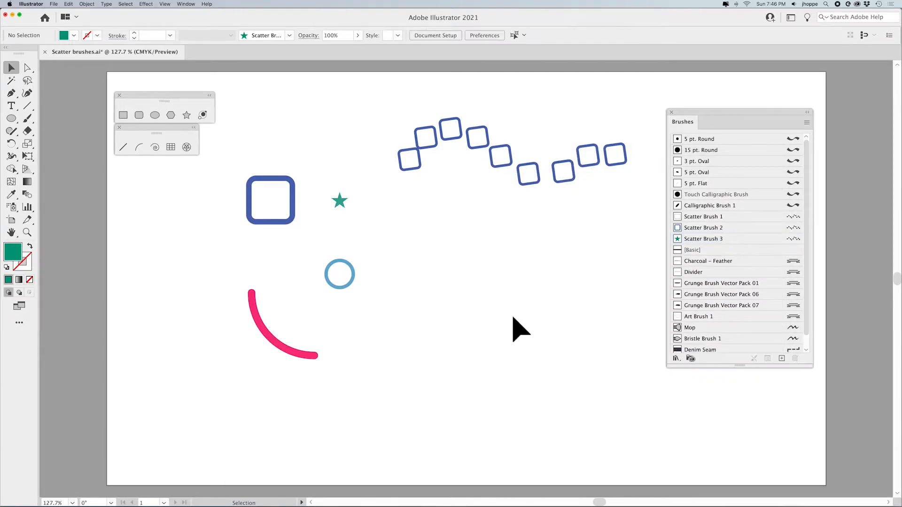
Paint a wavy stroke across the middle of the page with the new star scatter brush
left_click(27, 118)
mouse_move(329, 328)
left_mouse_down()
mouse_move(494, 269)
mouse_move(591, 323)
left_mouse_up()
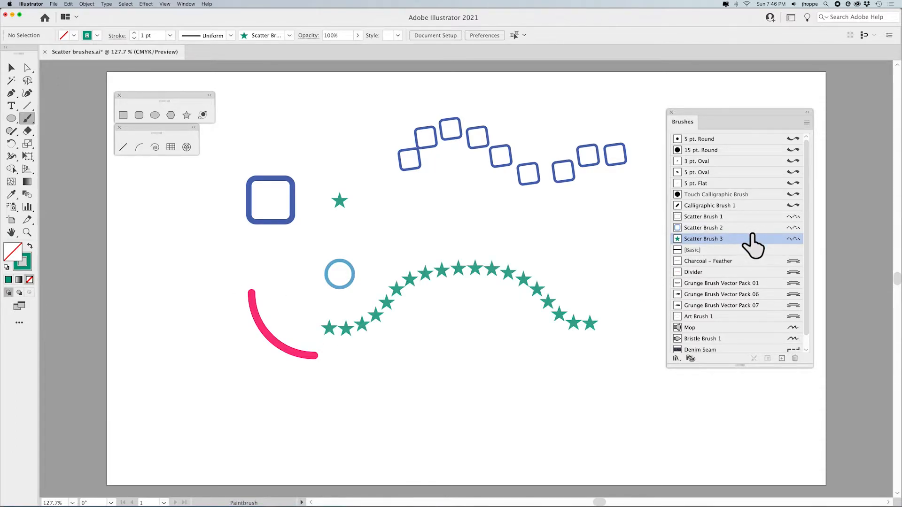
Open the star brush's options and set Size to Random, ranging about 32% to 153%
double_click(791, 240)
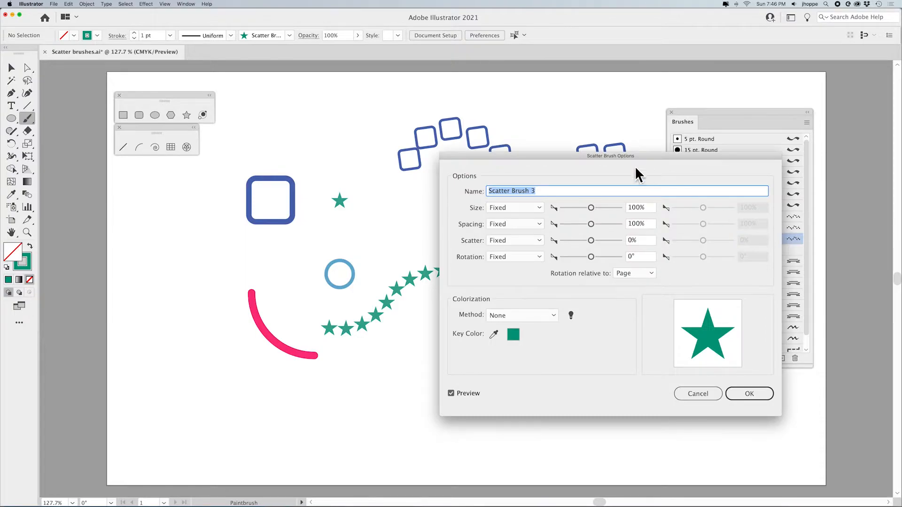
left_click_drag(627, 156, 700, 155)
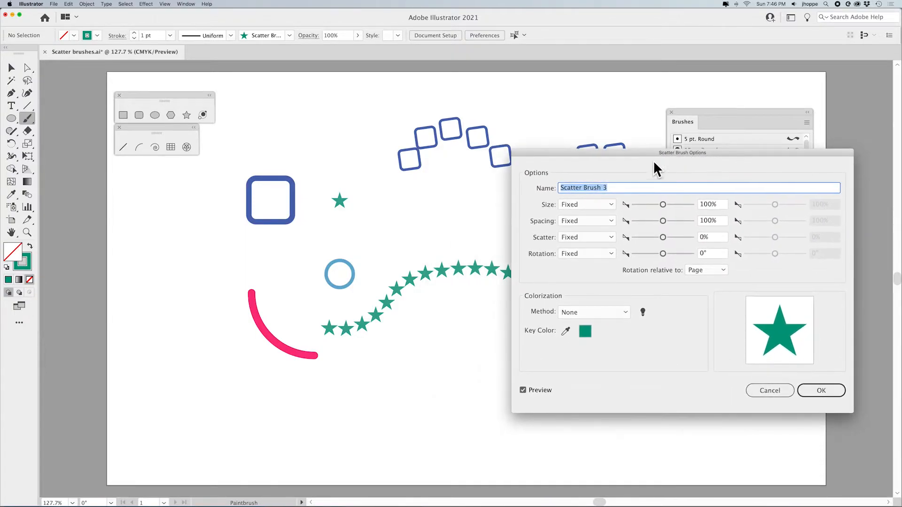
left_click(588, 204)
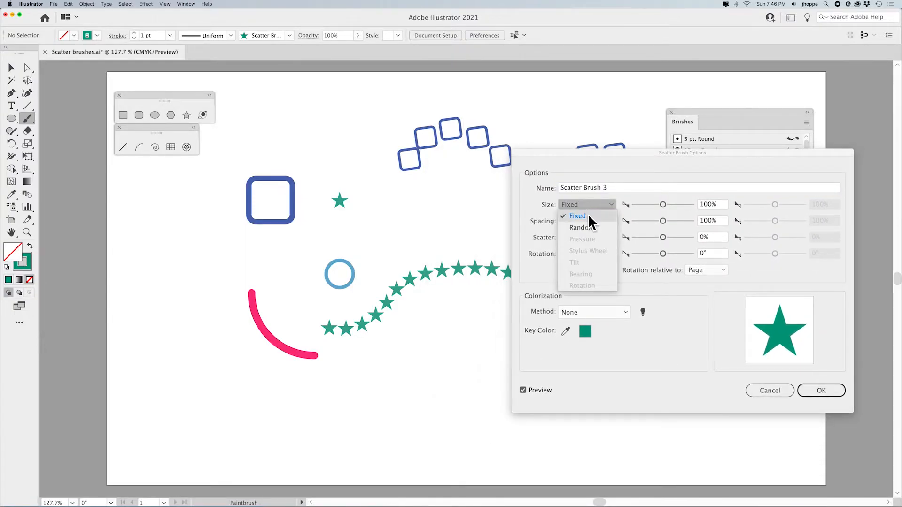
left_click(582, 227)
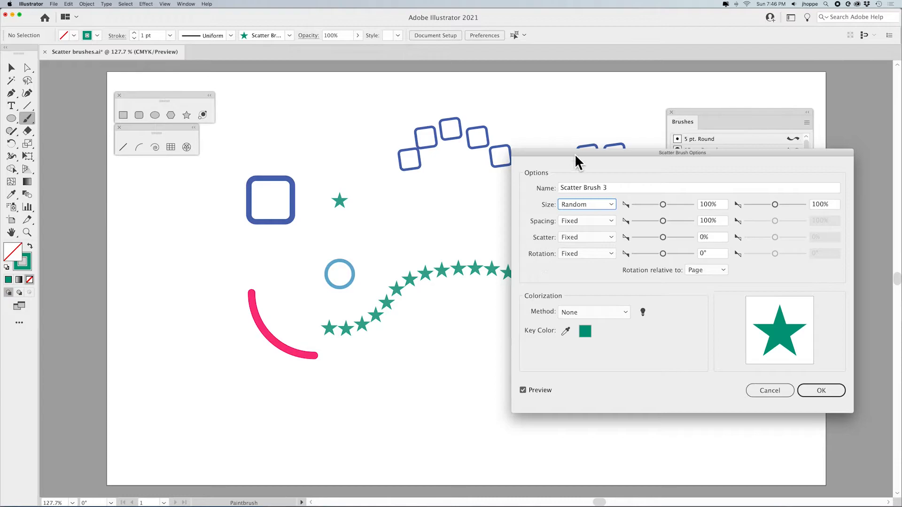
left_click_drag(575, 154, 589, 91)
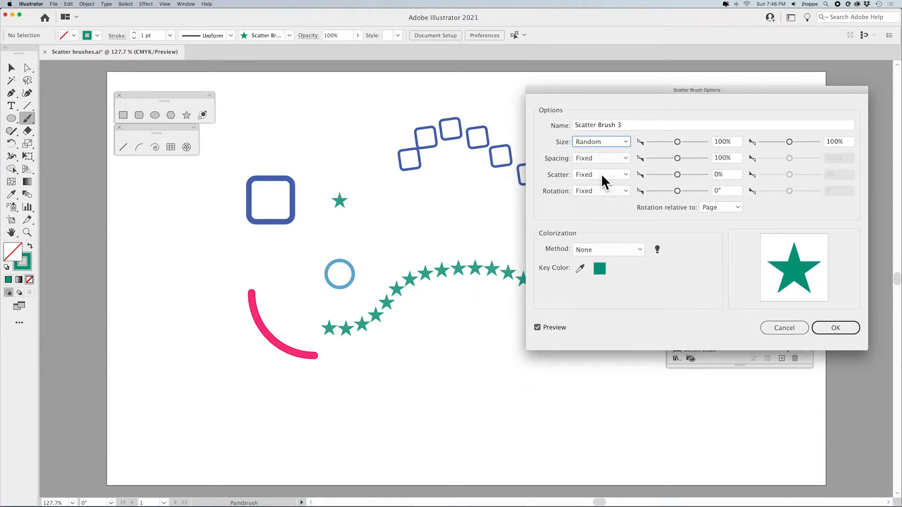
left_click_drag(681, 141, 657, 140)
left_click_drag(790, 141, 776, 140)
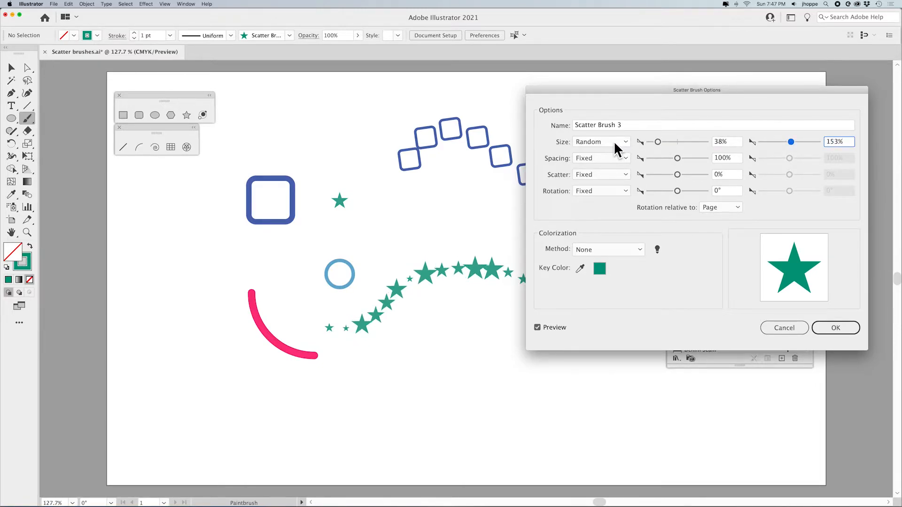
left_click_drag(658, 140, 657, 141)
Set the brush Spacing to Random, ranging about 81% to 234%
left_click(600, 158)
left_click(595, 181)
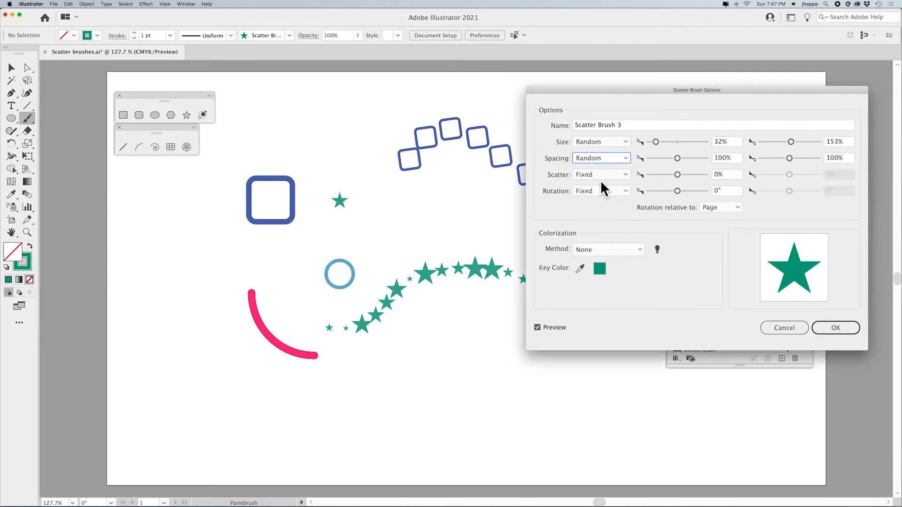
left_click_drag(673, 161, 669, 159)
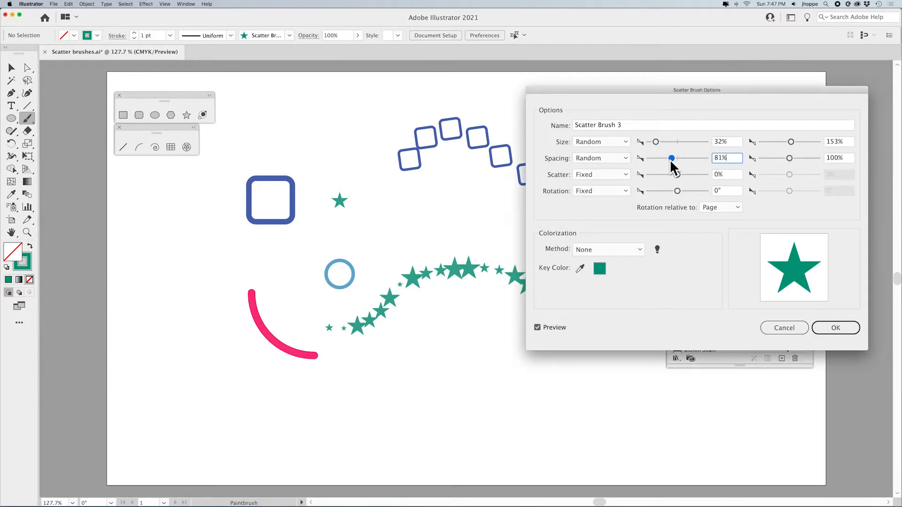
left_click_drag(790, 158, 794, 159)
Set the brush Scatter to Random, ranging about -142% to 107%
left_click(626, 172)
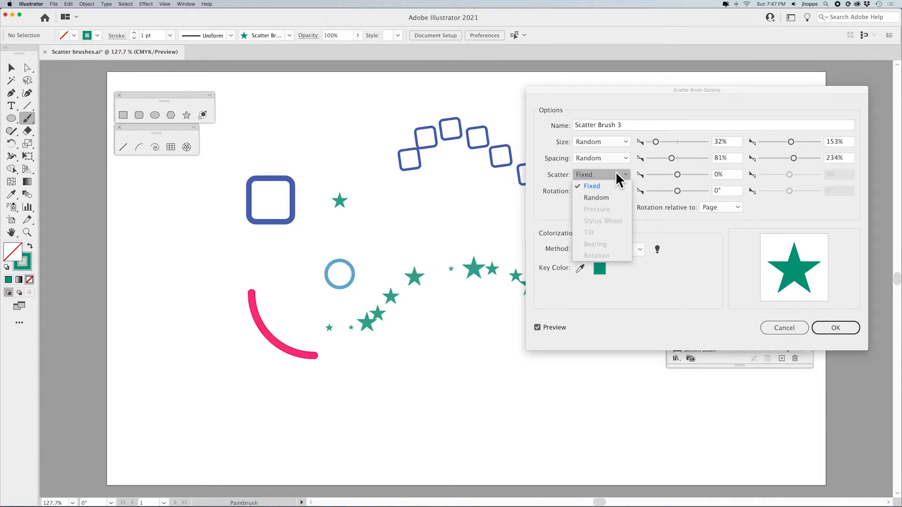
left_click(596, 198)
left_click_drag(674, 175, 674, 175)
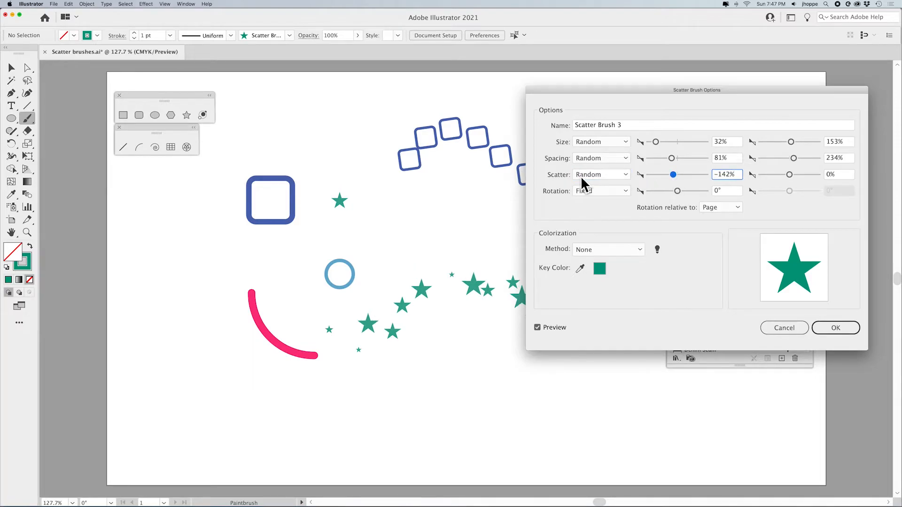
left_click_drag(789, 174, 792, 175)
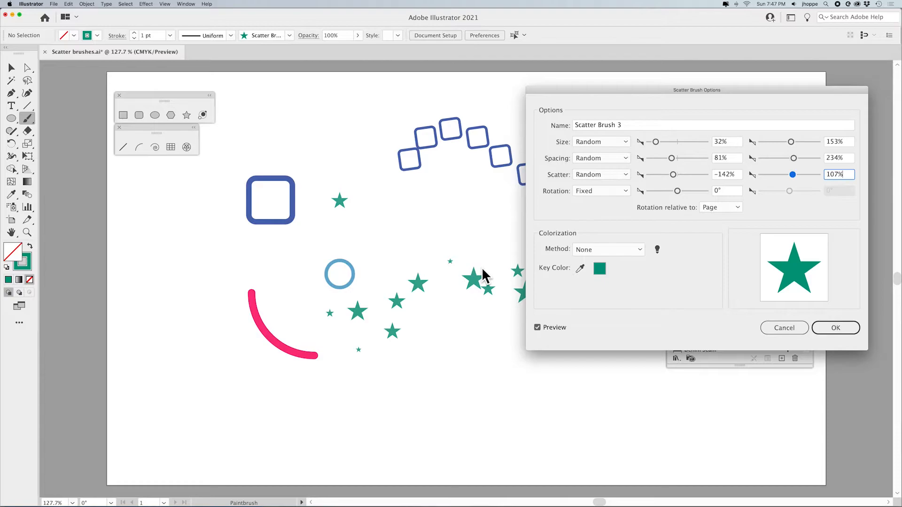
Set the brush Rotation to Random, ranging about -22° to 29°, and confirm the brush options
left_click(603, 190)
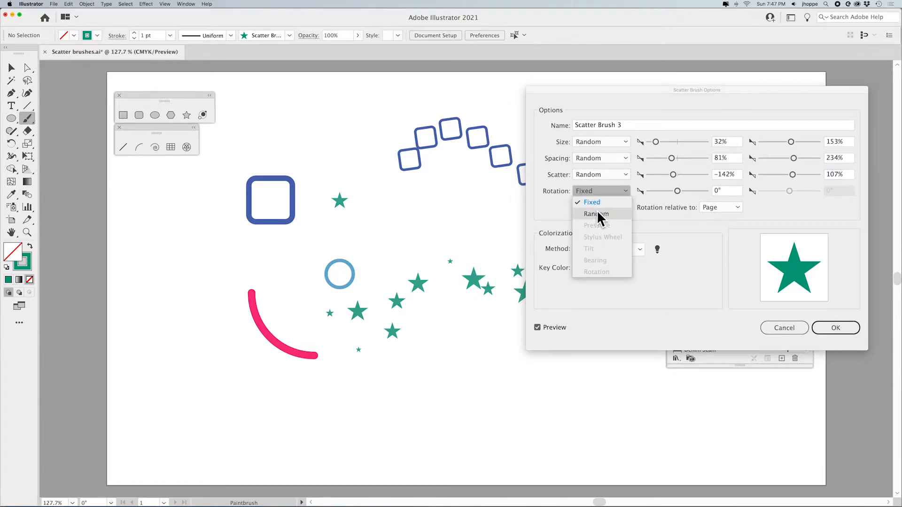
left_click(598, 210)
left_click(677, 192)
left_click_drag(675, 191, 673, 190)
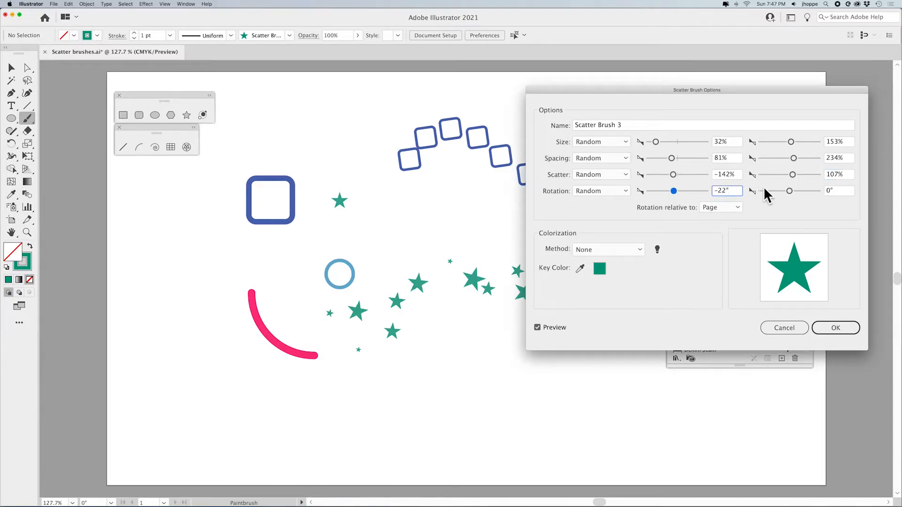
left_click_drag(789, 191, 795, 190)
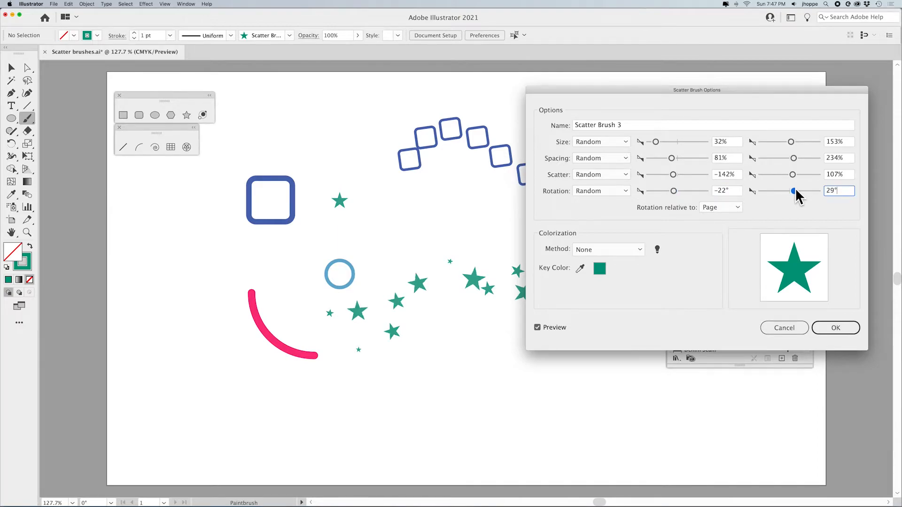
left_click(834, 329)
left_click(449, 275)
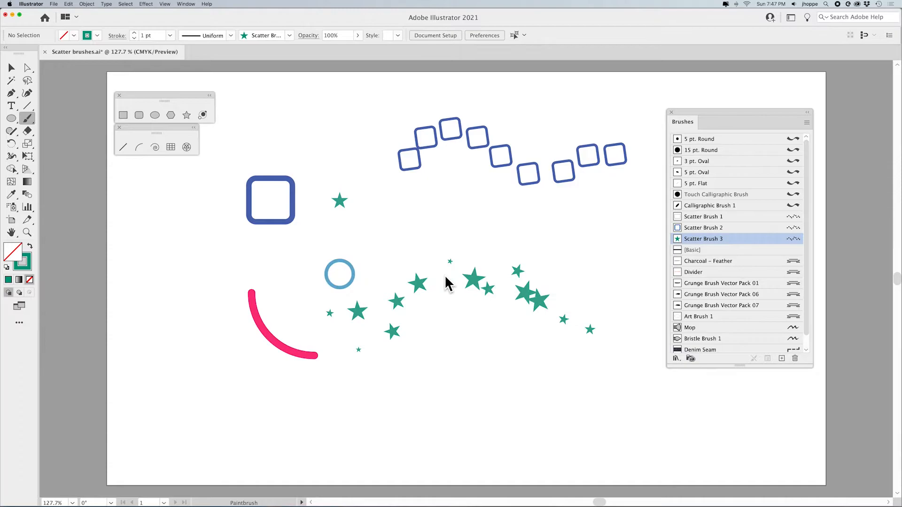
Paint a second star-brush stroke across the lower page, then select and delete it
mouse_move(170, 379)
left_mouse_down()
mouse_move(196, 415)
mouse_move(369, 399)
mouse_move(304, 390)
mouse_move(360, 442)
mouse_move(445, 376)
mouse_move(539, 414)
mouse_move(621, 382)
left_mouse_up()
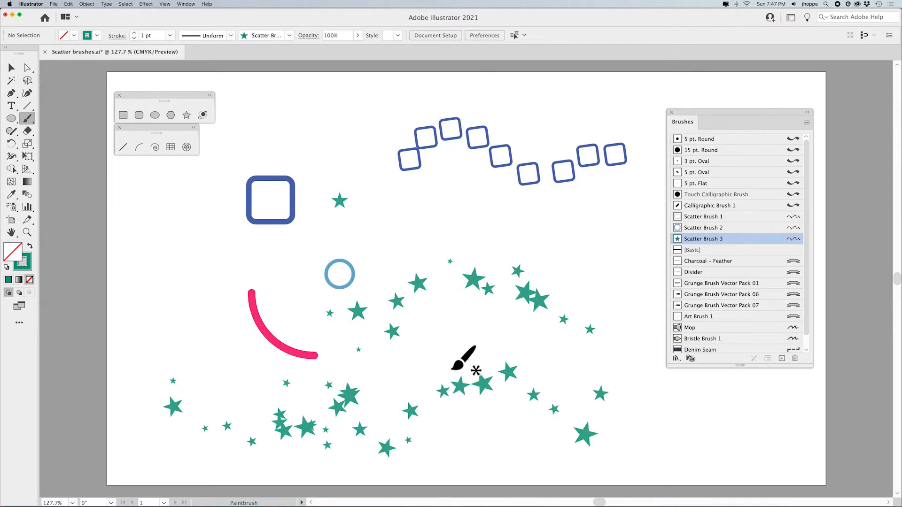
left_click(11, 68)
left_click_drag(238, 372, 364, 462)
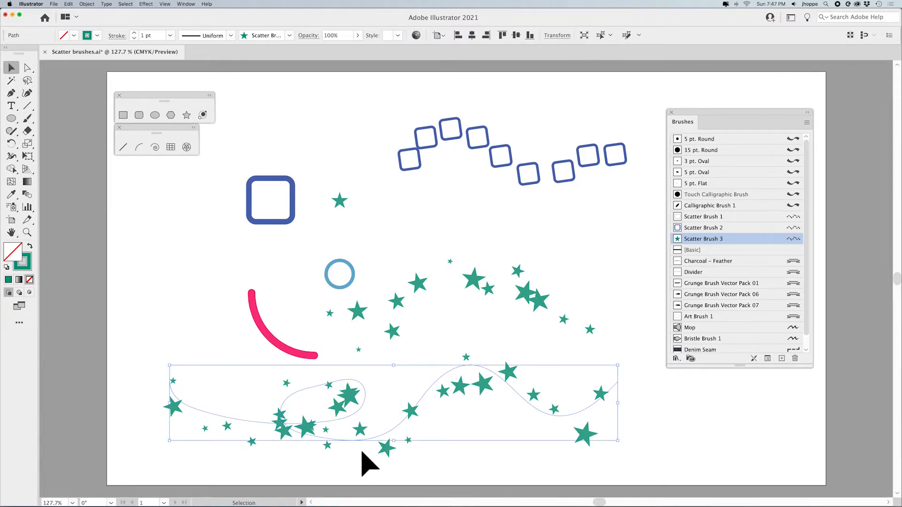
key("Delete")
Select the star stroke and review its scatter brush options without changing them
left_click(531, 299)
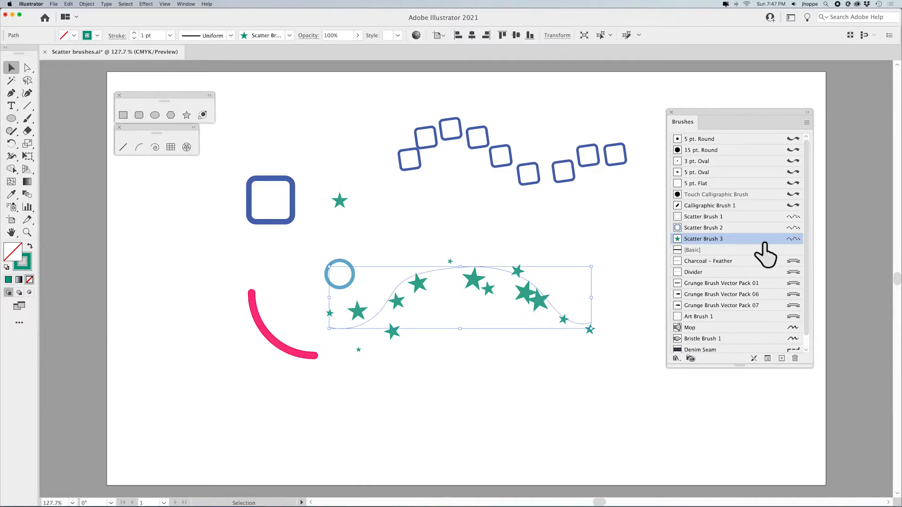
left_click(793, 238)
double_click(792, 240)
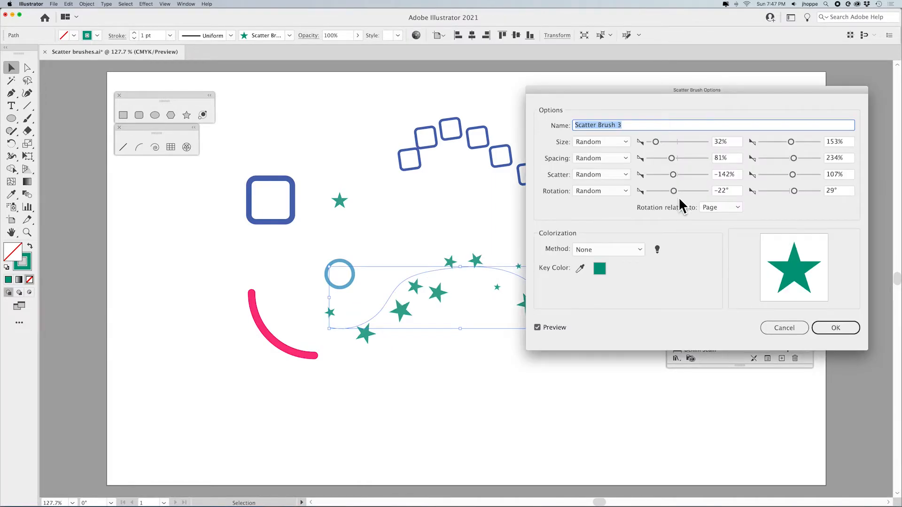
left_click(602, 143)
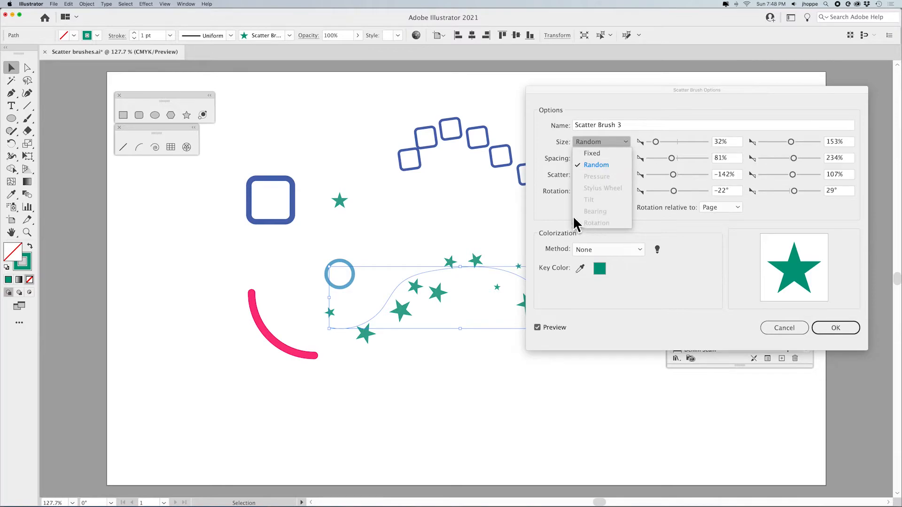
left_click(546, 212)
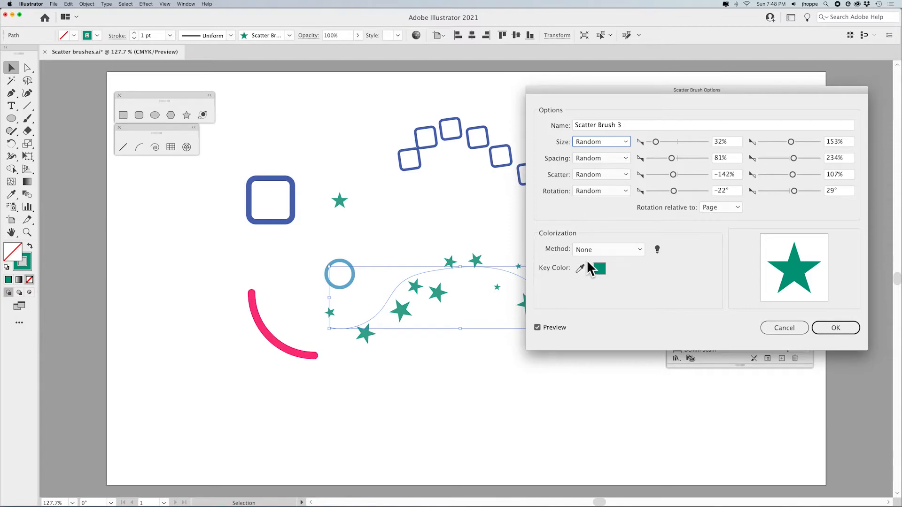
left_click(797, 329)
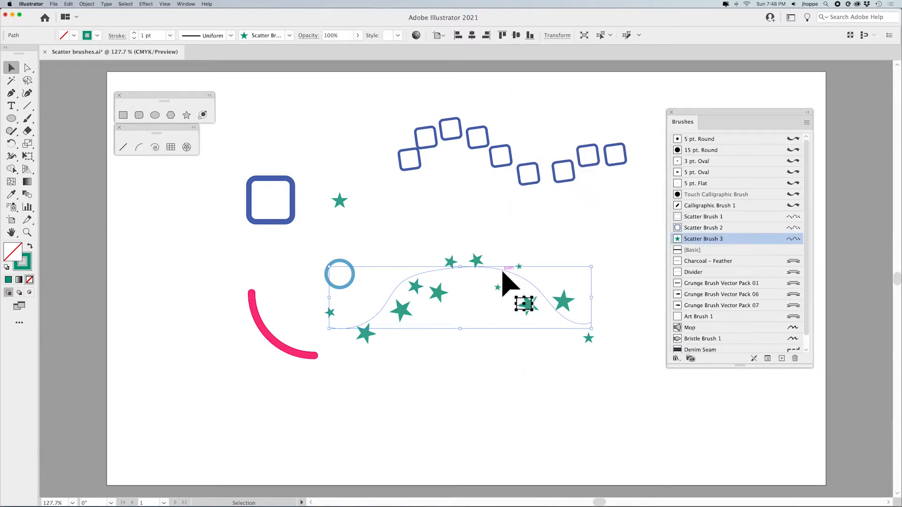
Move the star stroke up and to the right, and set its stroke weight to 0.5 pt
mouse_move(498, 271)
left_mouse_down()
mouse_move(523, 238)
mouse_move(548, 235)
left_mouse_up()
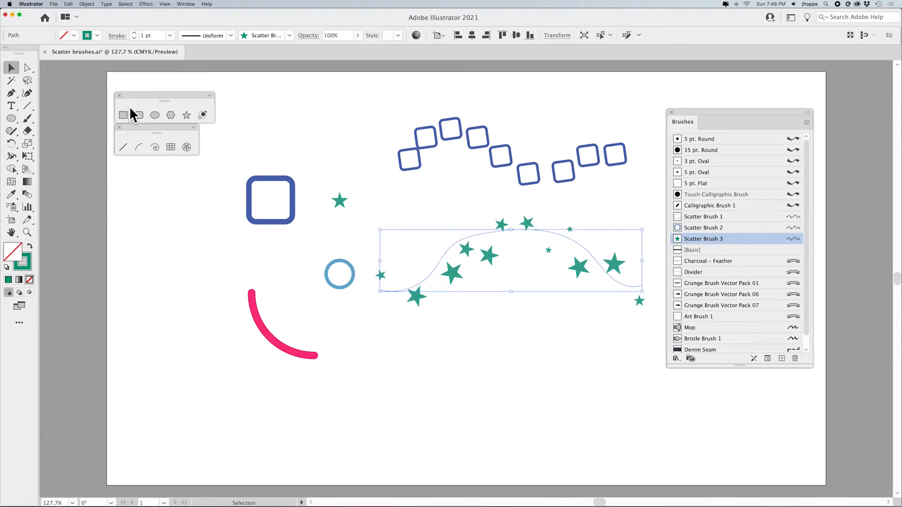
left_click(134, 38)
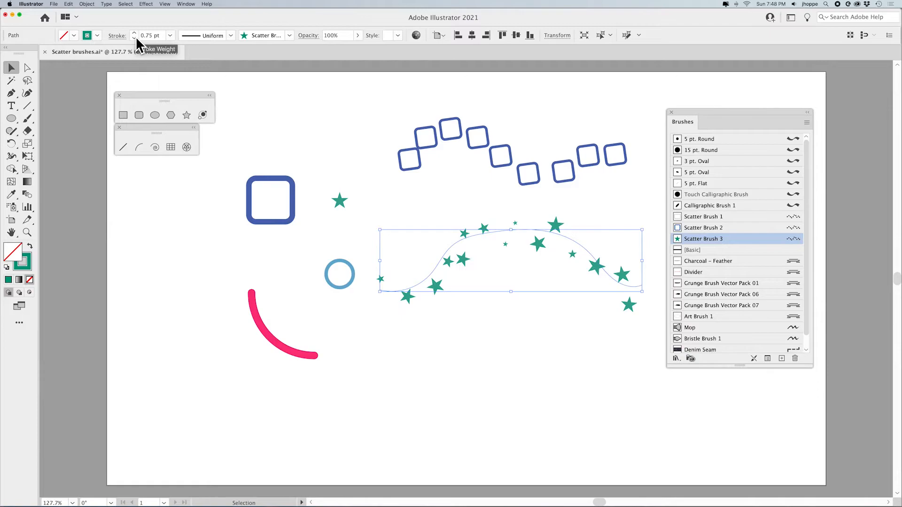
left_click(134, 32)
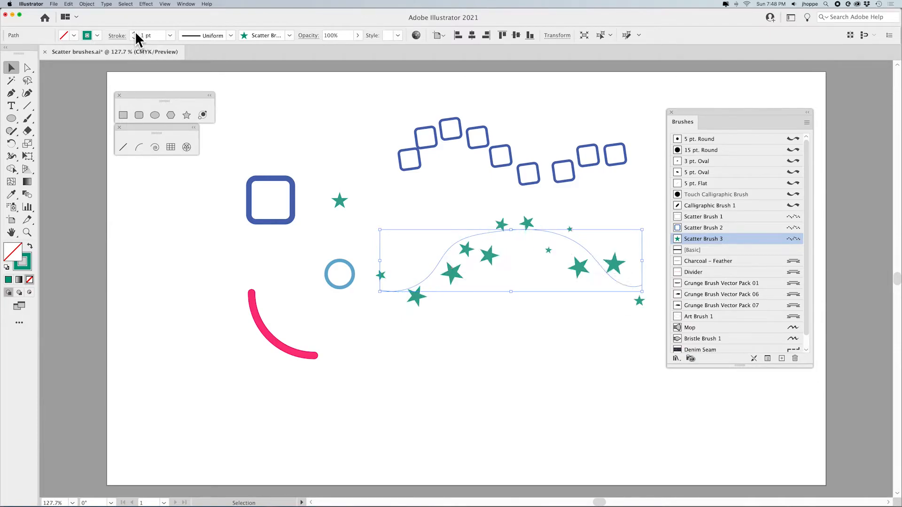
left_click(134, 32)
left_click(134, 38)
left_click(134, 39)
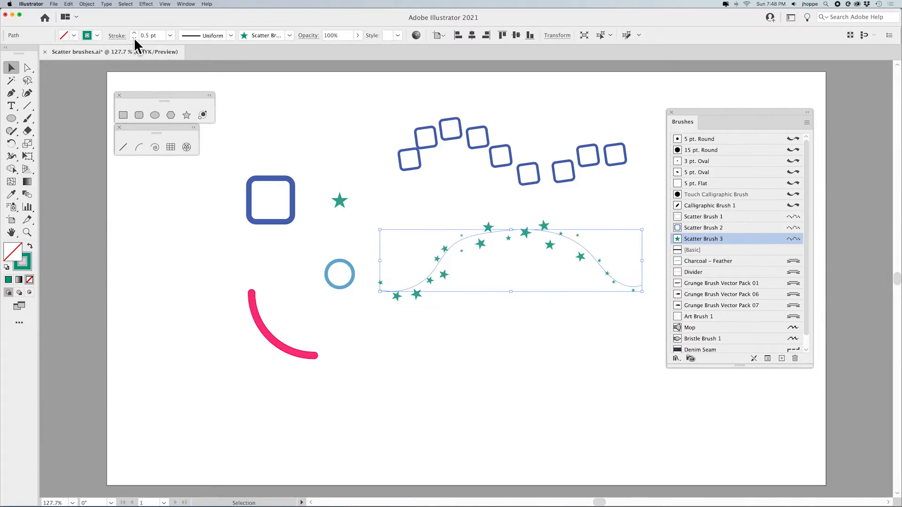
left_click(134, 33)
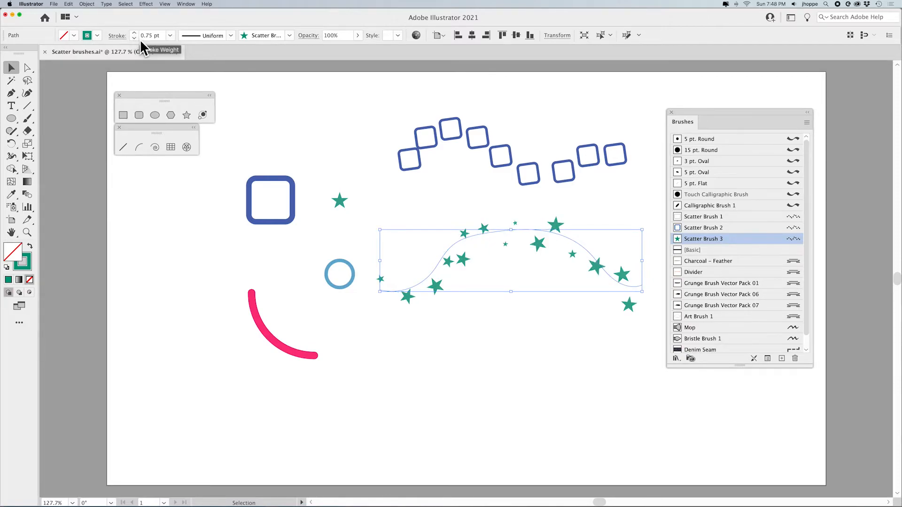
left_click(135, 38)
Change the star stroke's color to a purple swatch
left_click(93, 36)
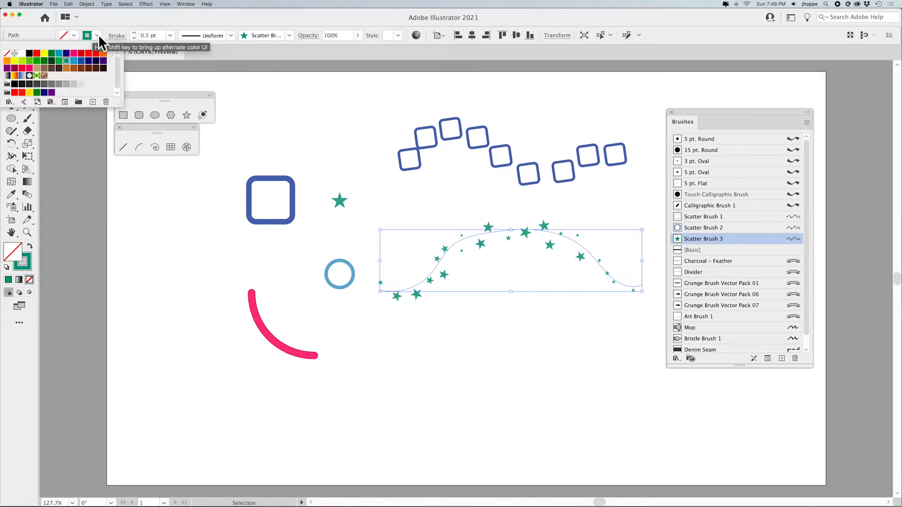
left_click(80, 68)
left_click(96, 61)
left_click(103, 62)
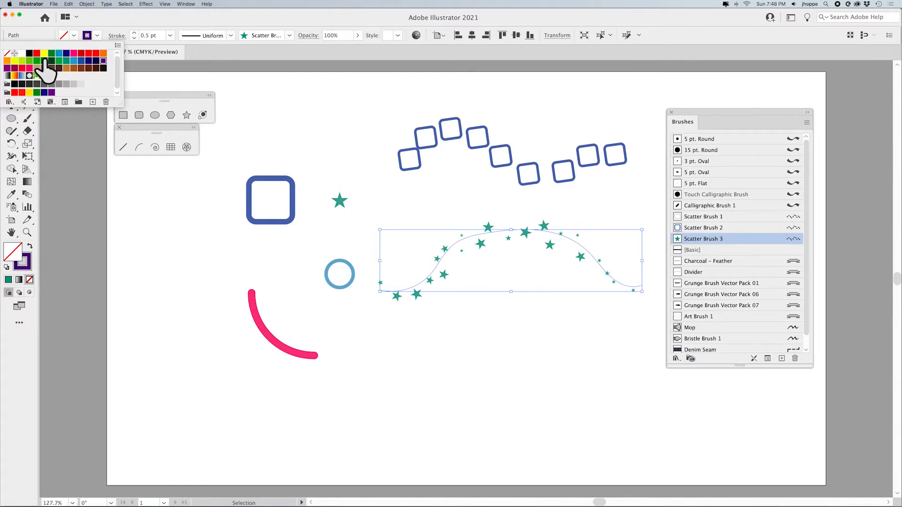
Change the star stroke's color to a teal green swatch
left_click(44, 61)
left_click(67, 61)
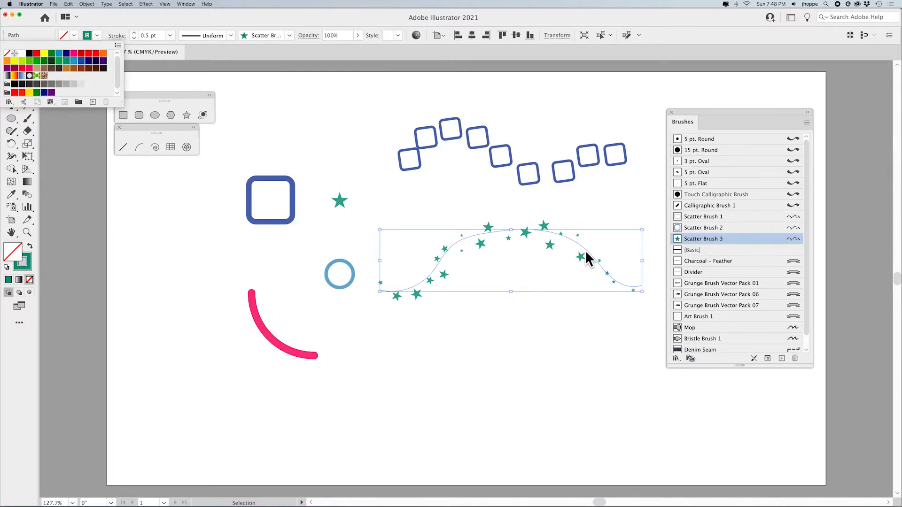
left_click(118, 19)
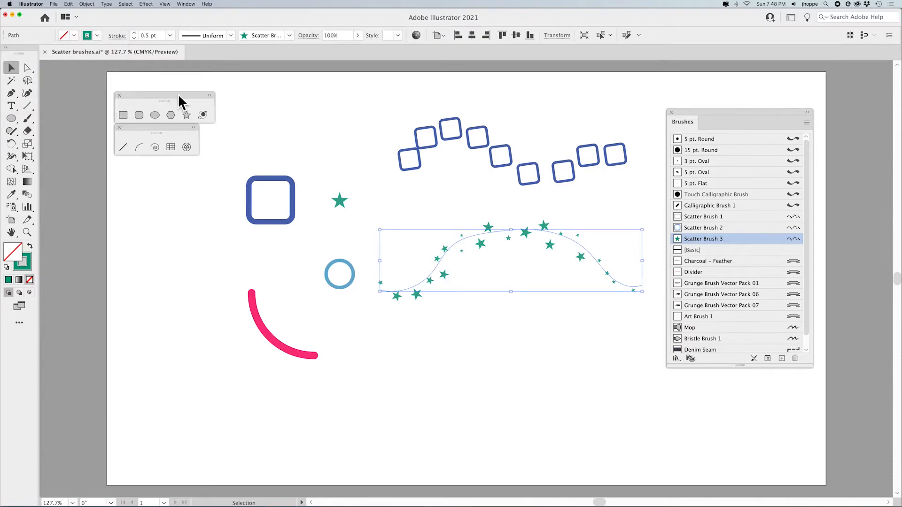
Select the pink arc and blue circle and make a new scatter brush from them with default options
left_click_drag(350, 184, 318, 221)
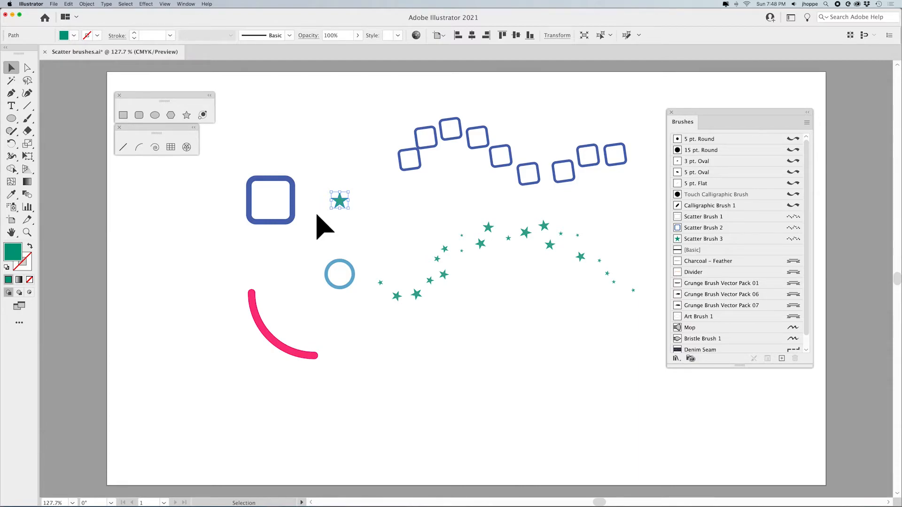
left_click_drag(337, 288, 297, 320)
left_click_drag(348, 265, 227, 377)
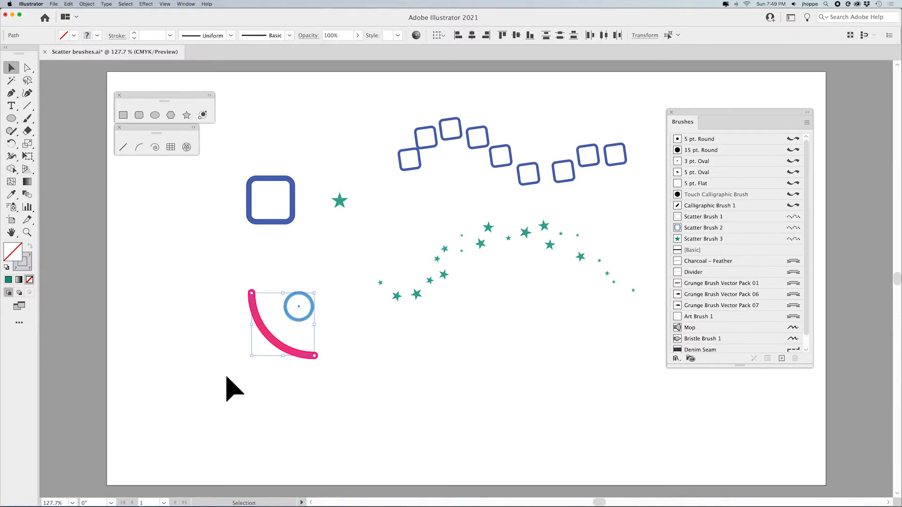
left_click(807, 122)
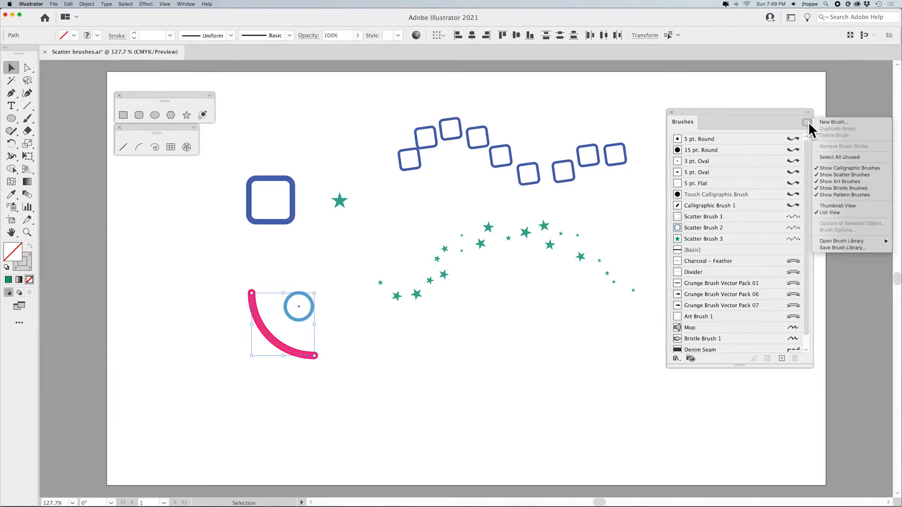
left_click(839, 123)
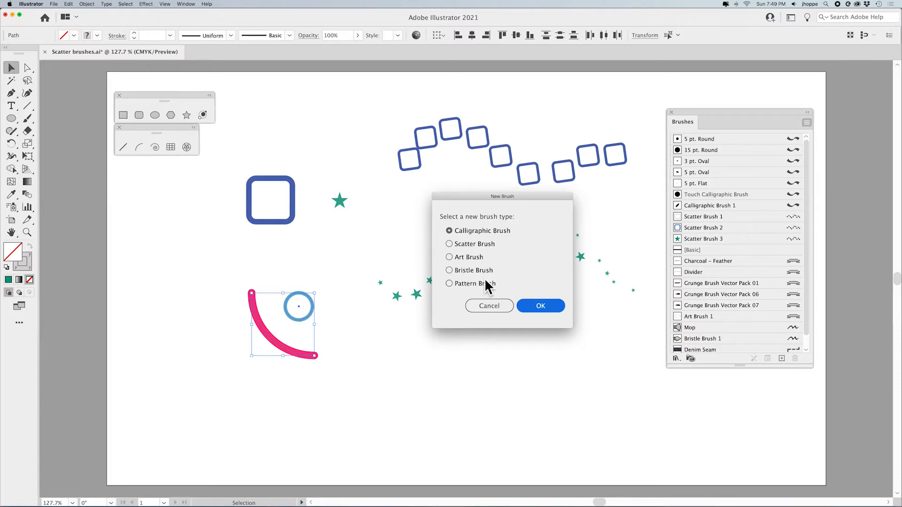
left_click(463, 259)
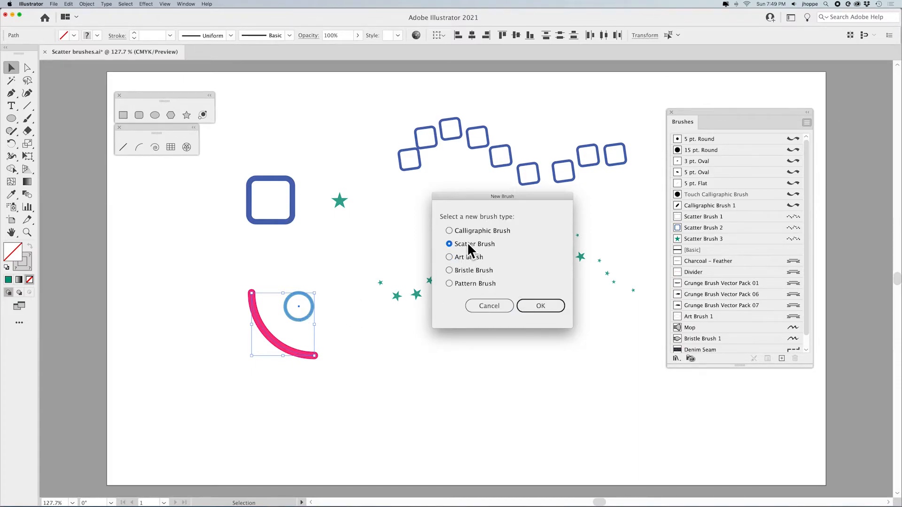
left_click(552, 306)
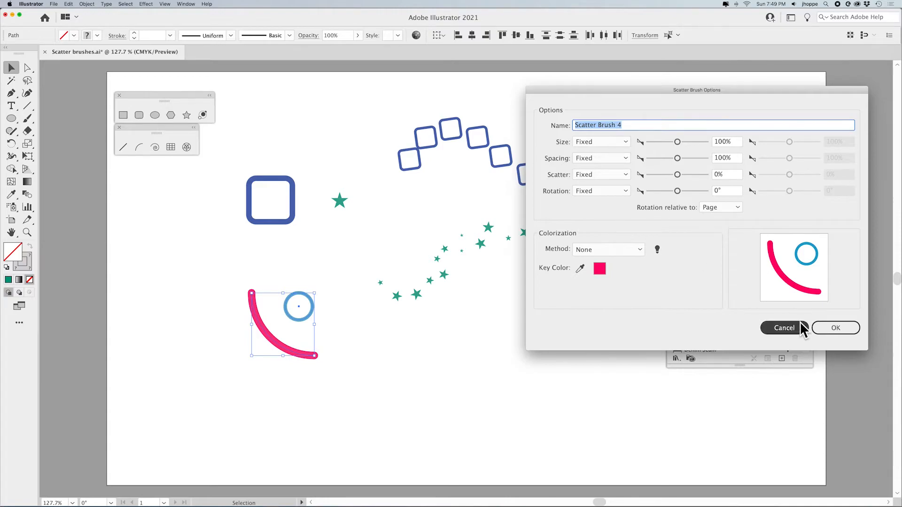
left_click(815, 327)
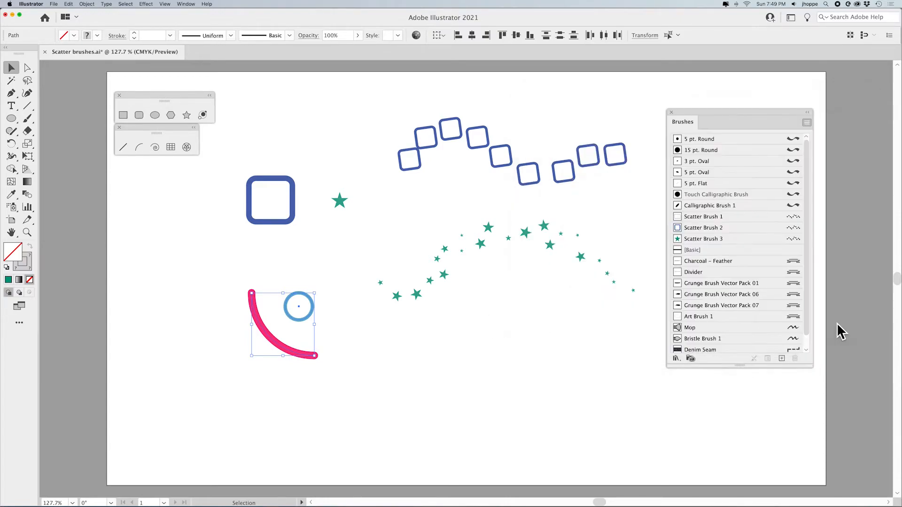
Move the arc and circle up to the left, then paint a long wavy stroke with Scatter Brush 4 across the lower page
mouse_move(298, 303)
left_mouse_down()
mouse_move(289, 318)
mouse_move(182, 212)
left_mouse_up()
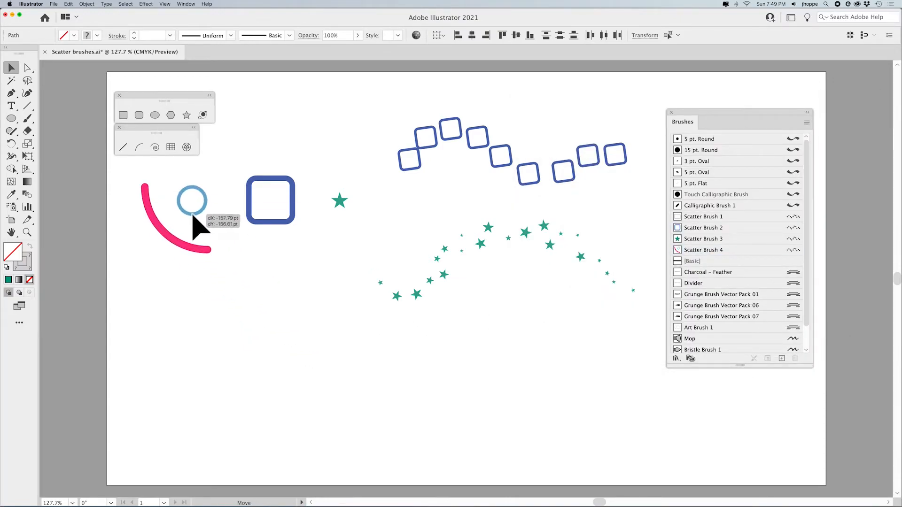
left_click(26, 119)
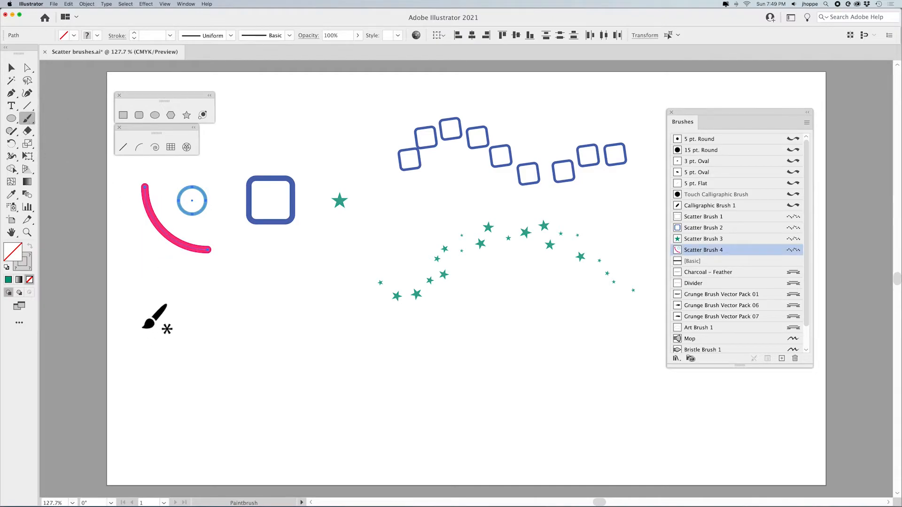
mouse_move(142, 330)
left_mouse_down()
mouse_move(159, 371)
mouse_move(242, 363)
mouse_move(367, 325)
mouse_move(426, 384)
mouse_move(510, 372)
mouse_move(573, 378)
left_mouse_up()
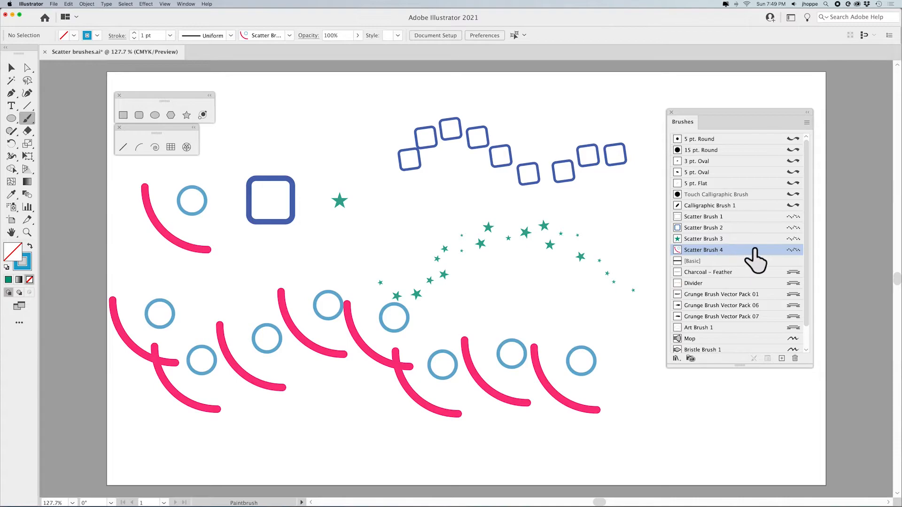
Open Scatter Brush 4's options and set its size to 44% and spacing to 68%
double_click(794, 250)
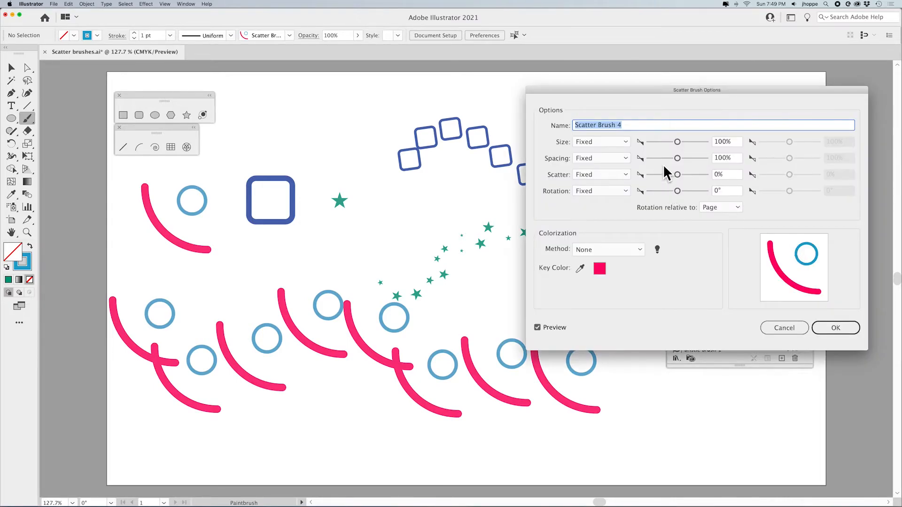
left_click_drag(677, 142, 657, 142)
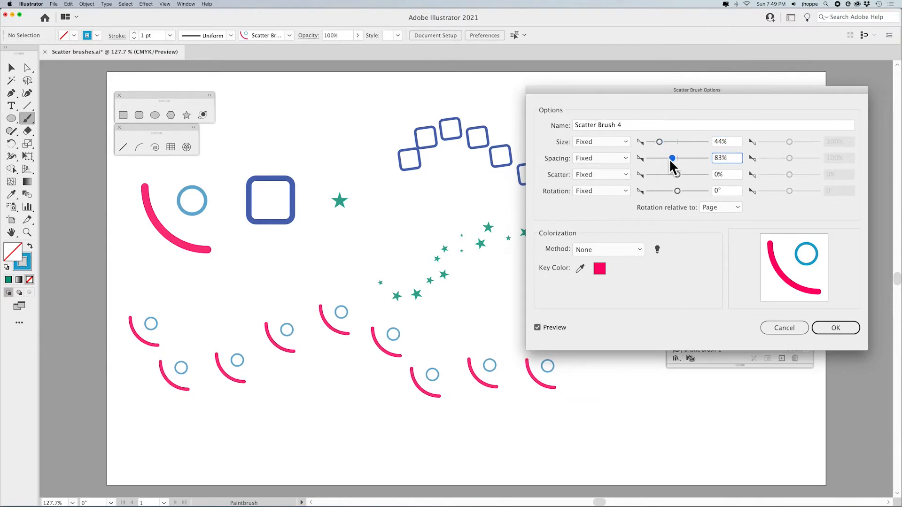
left_click_drag(669, 159, 664, 158)
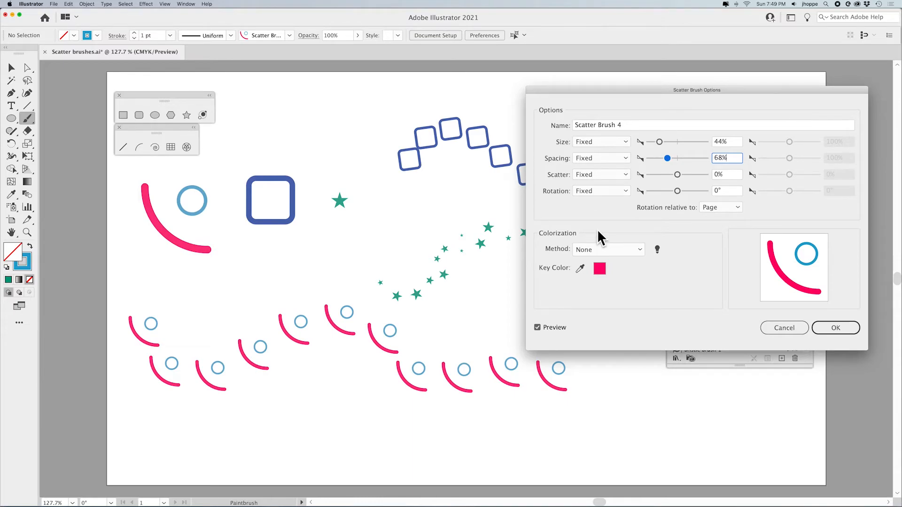
Open the colorization tips for the brush and read them
left_click(611, 249)
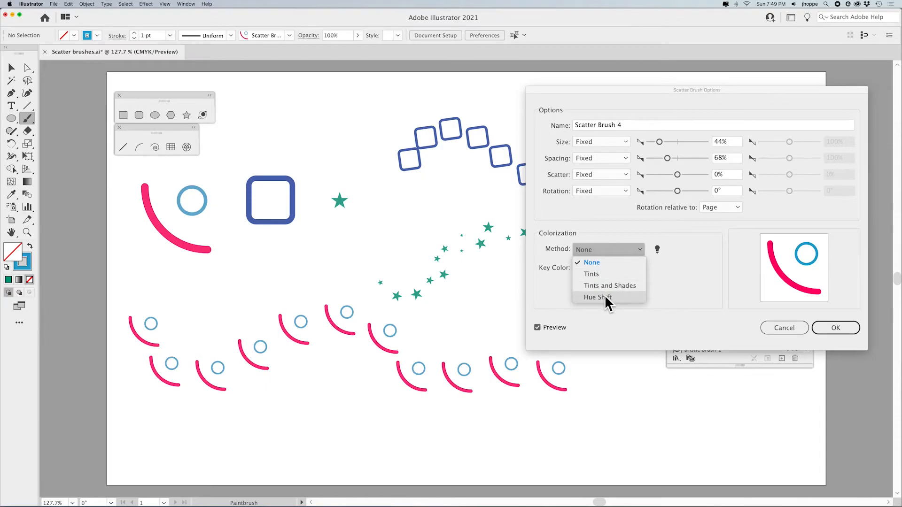
left_click(599, 249)
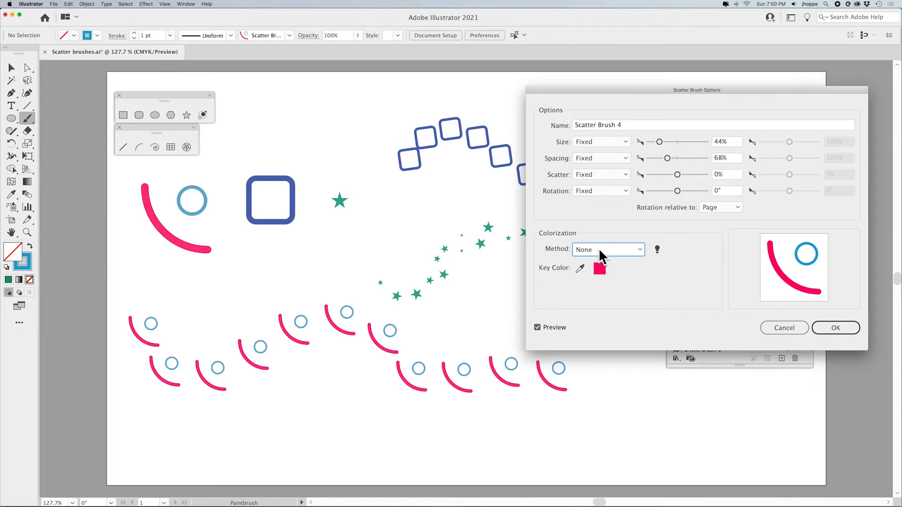
left_click(658, 249)
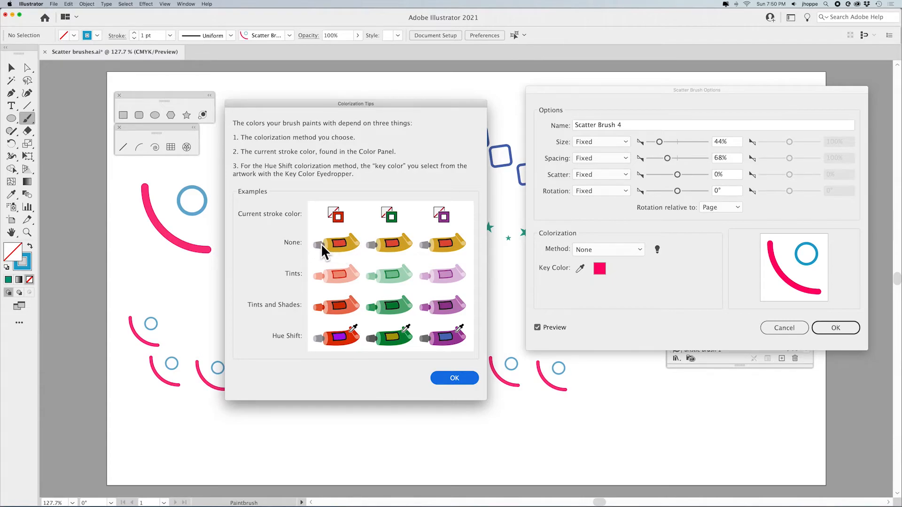
left_click_drag(273, 106, 304, 59)
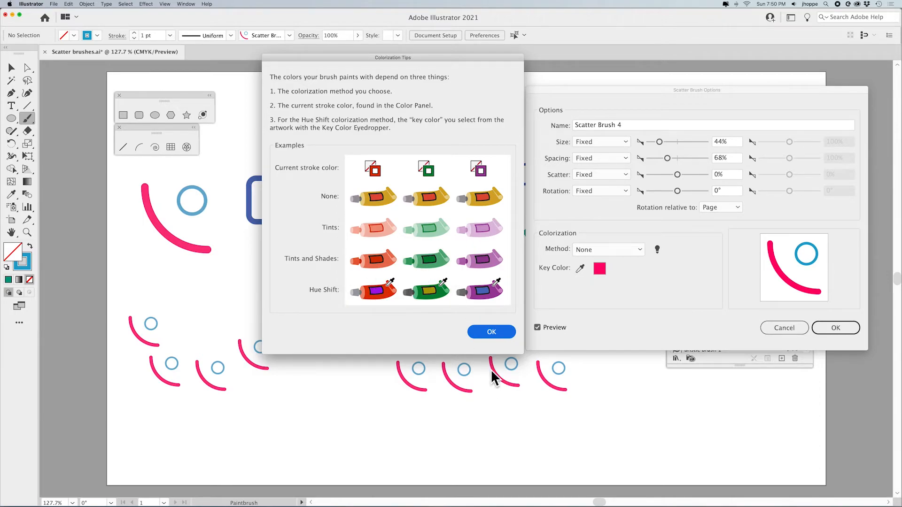
left_click(488, 332)
Set the colorization method to Tints and apply the changes to existing strokes
left_click(594, 252)
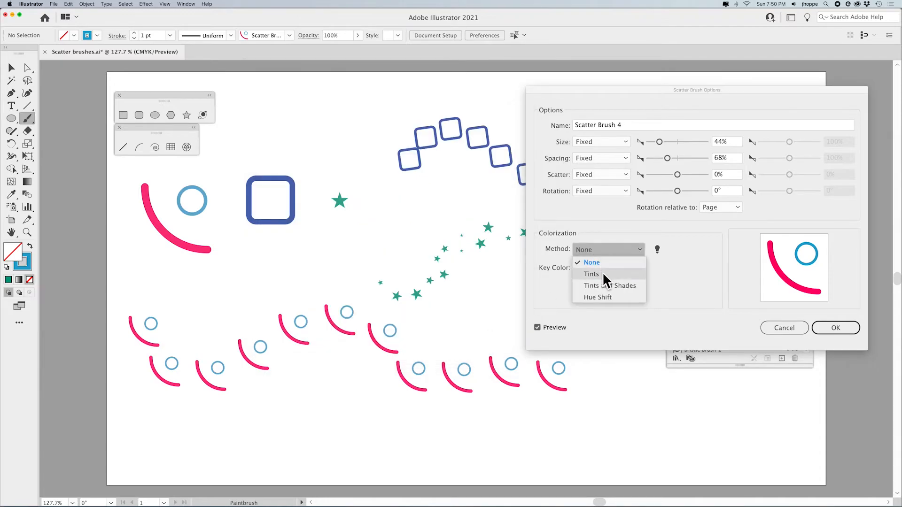
left_click(592, 275)
left_click(836, 329)
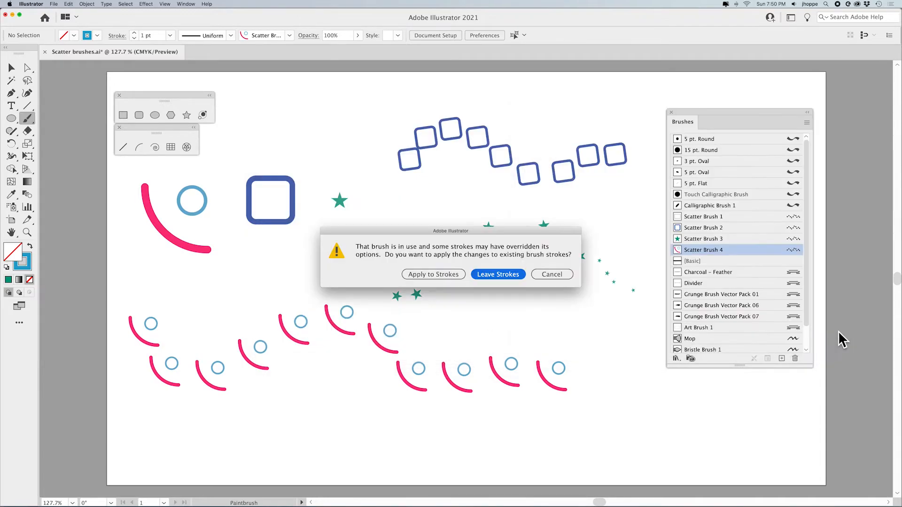
left_click(434, 275)
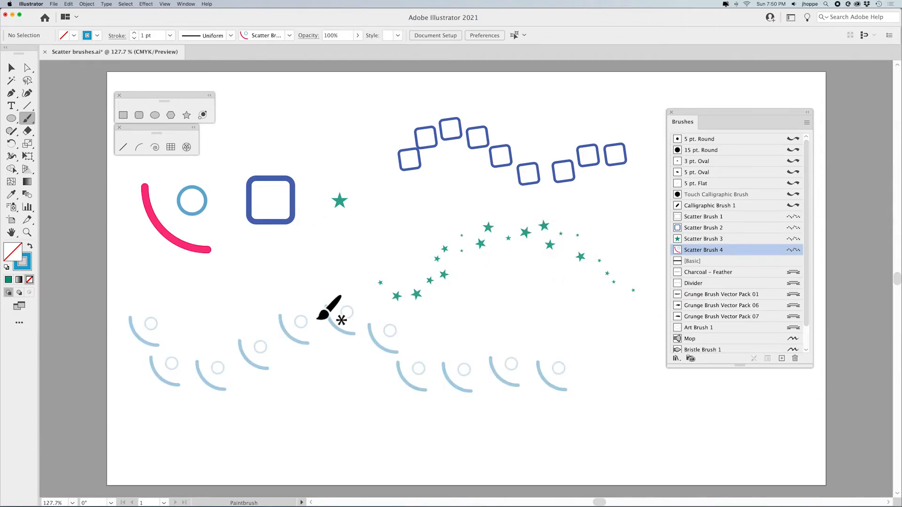
Select the arc-and-circle brush stroke and try several stroke swatches, ending on a brown one
left_click(11, 68)
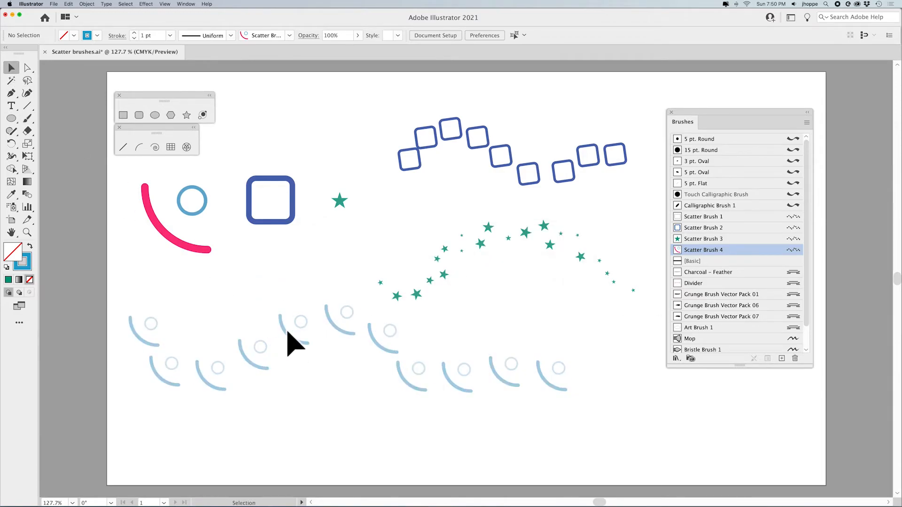
left_click_drag(287, 335, 291, 359)
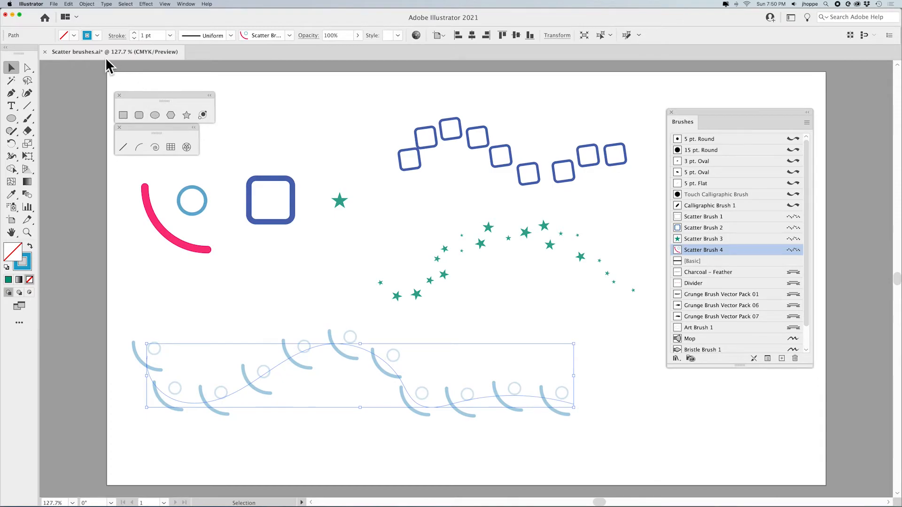
left_click(98, 35)
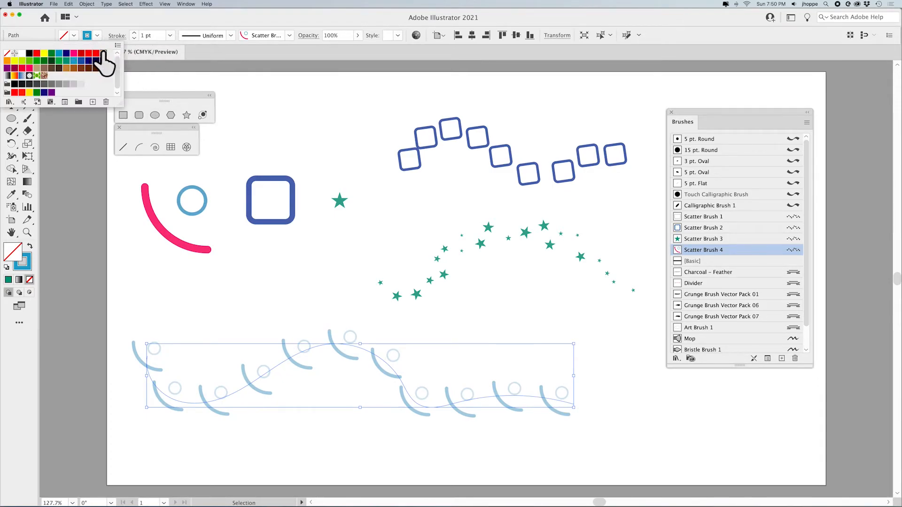
left_click(102, 54)
left_click(73, 60)
left_click(67, 60)
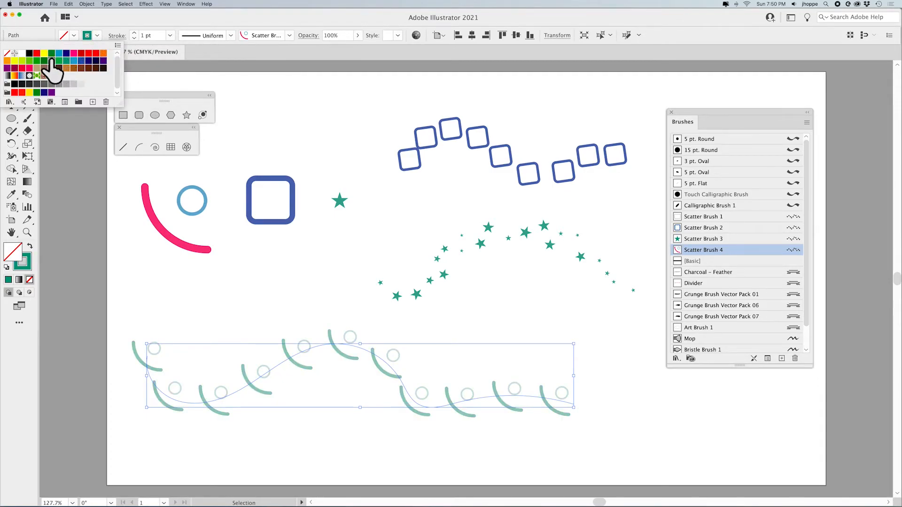
left_click(51, 60)
left_click(29, 60)
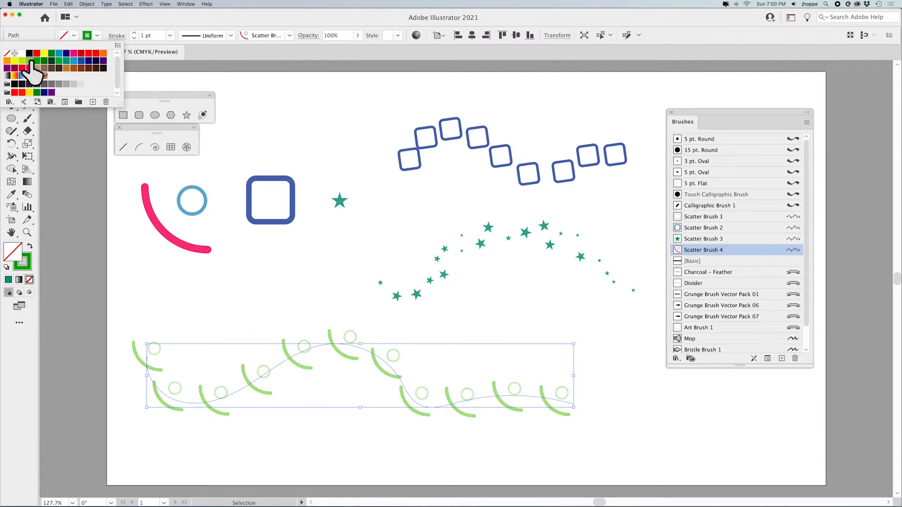
left_click(15, 61)
left_click(29, 76)
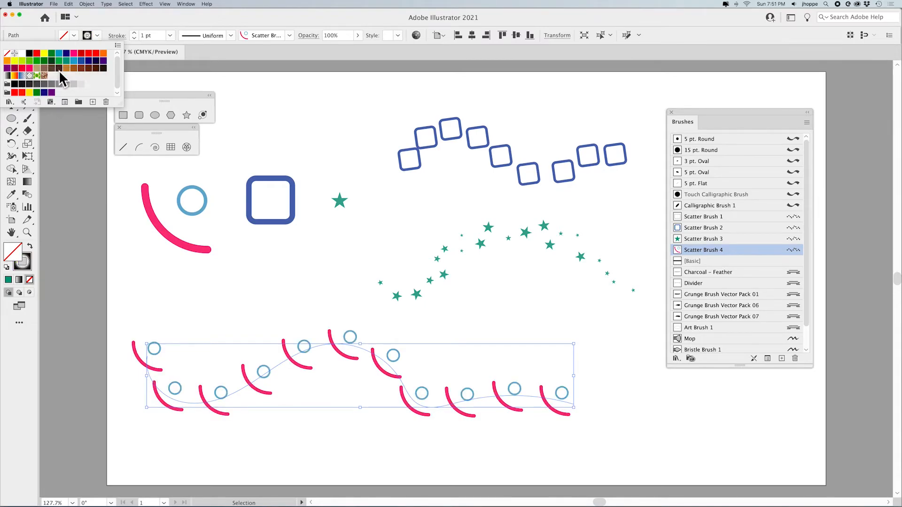
left_click(61, 69)
left_click(74, 61)
left_click(93, 62)
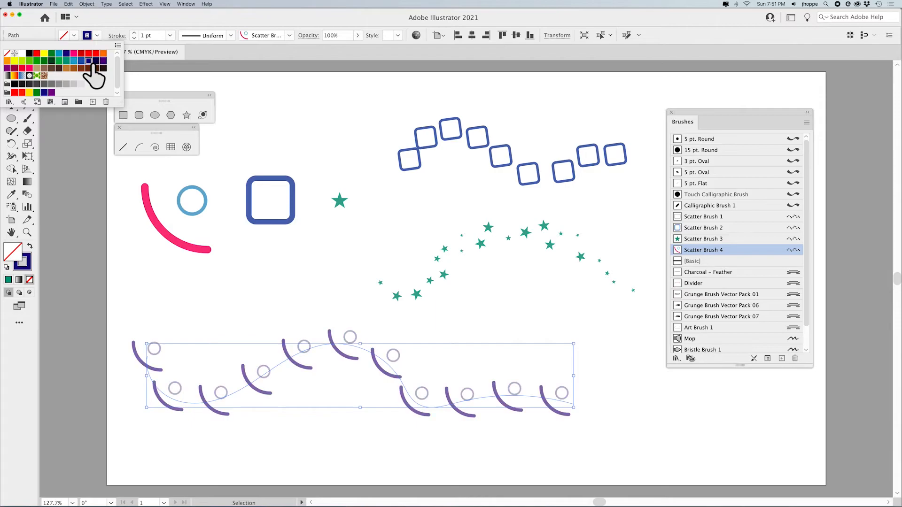
left_click(88, 69)
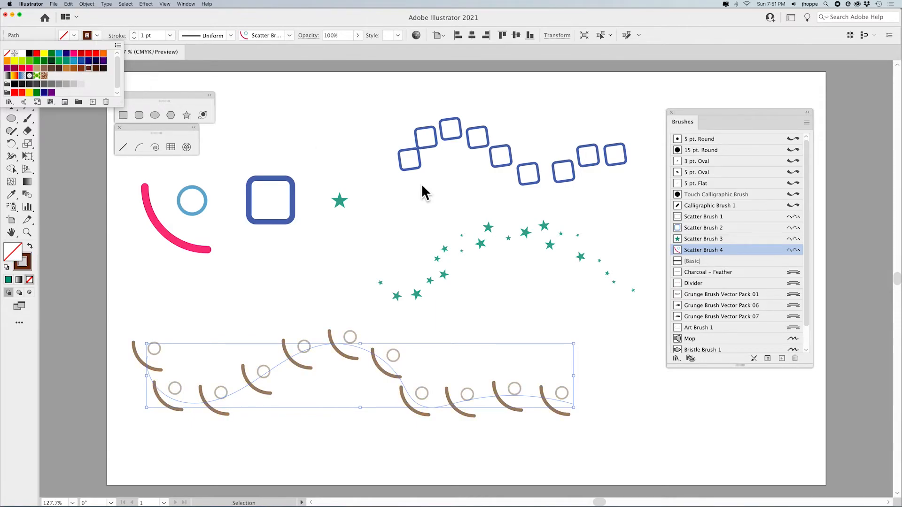
Change Scatter Brush 4's colorization method to Tints and Shades and apply the change to existing strokes
left_click(794, 251)
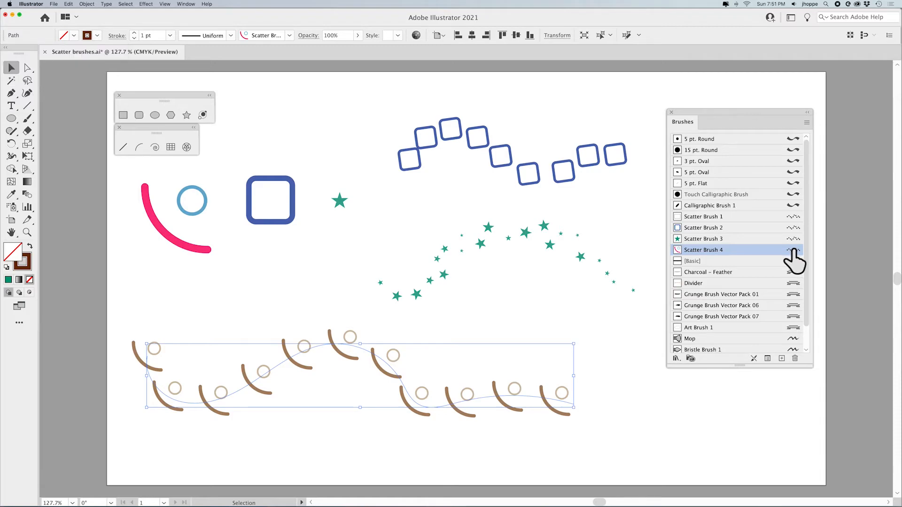
double_click(795, 250)
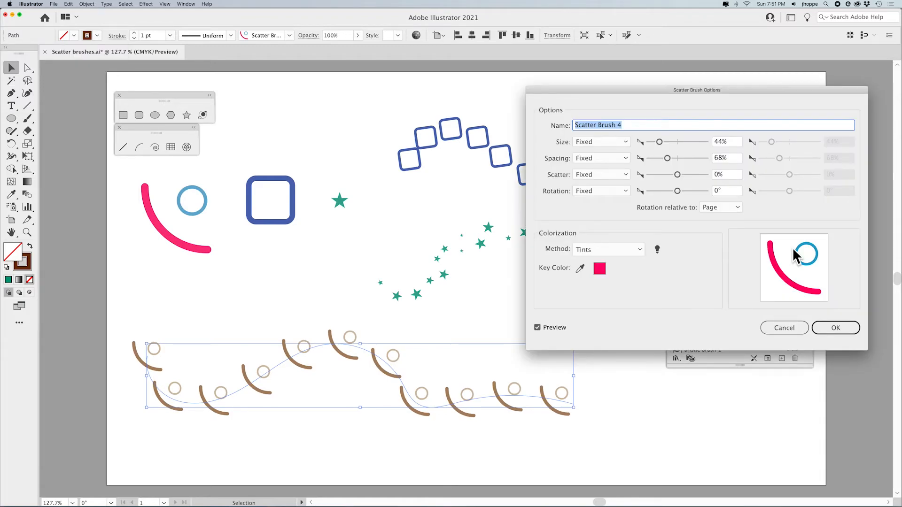
left_click(606, 250)
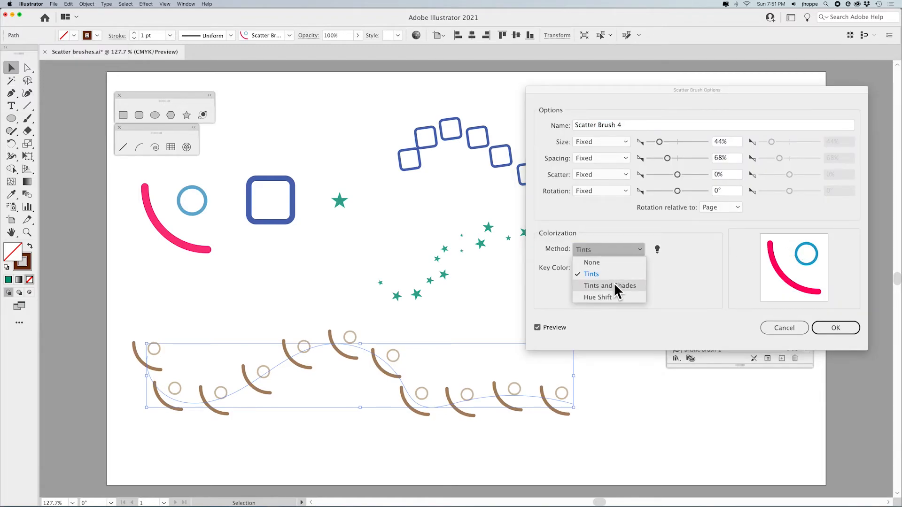
left_click(614, 284)
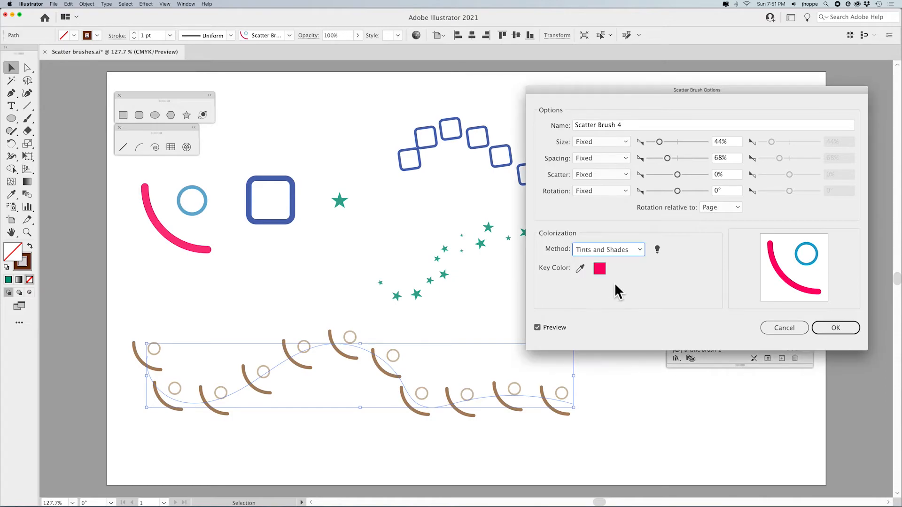
left_click(840, 326)
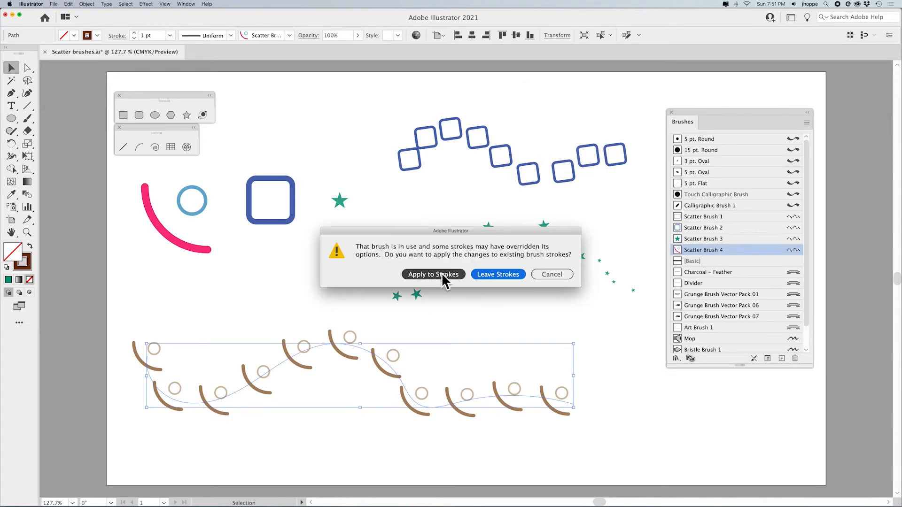
left_click(435, 275)
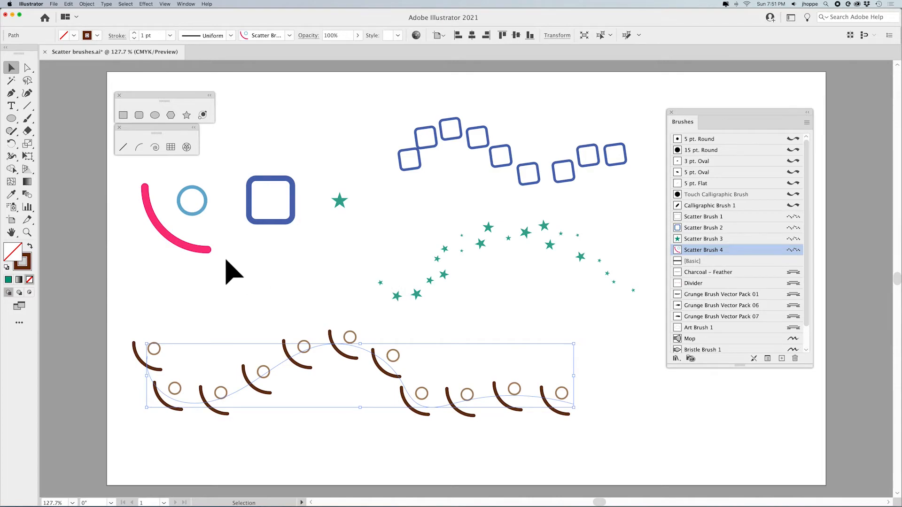
Try several stroke swatches on the selected arc-and-circle stroke, ending on a dark green
left_click(97, 34)
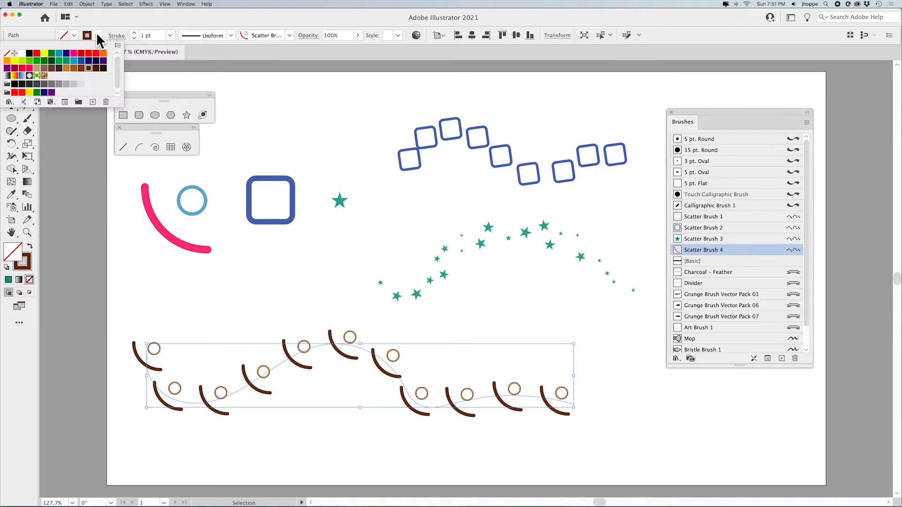
left_click(103, 54)
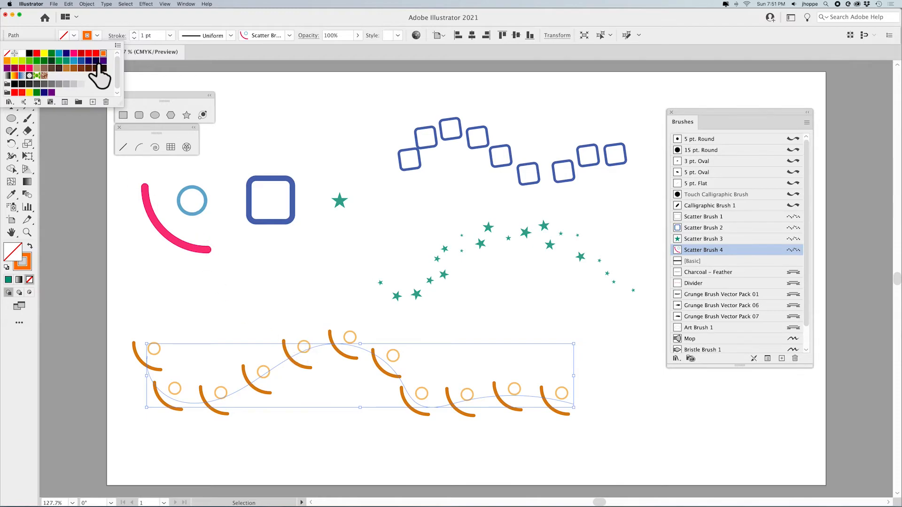
left_click(73, 60)
left_click(52, 69)
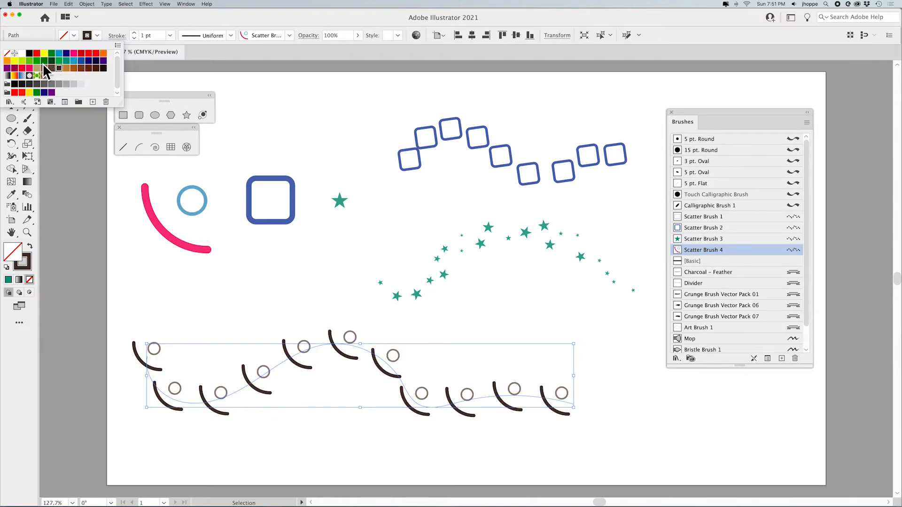
left_click(45, 68)
left_click(36, 68)
left_click(22, 69)
left_click(23, 61)
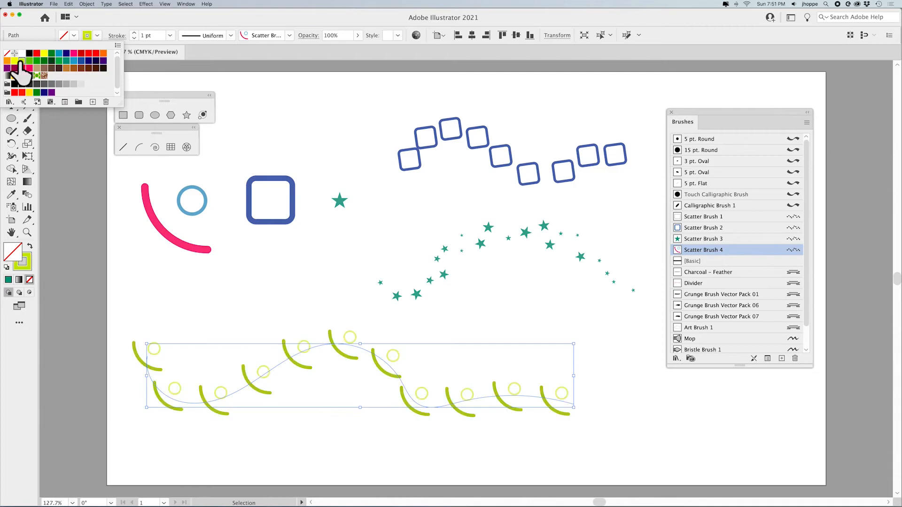
left_click(29, 61)
left_click(37, 61)
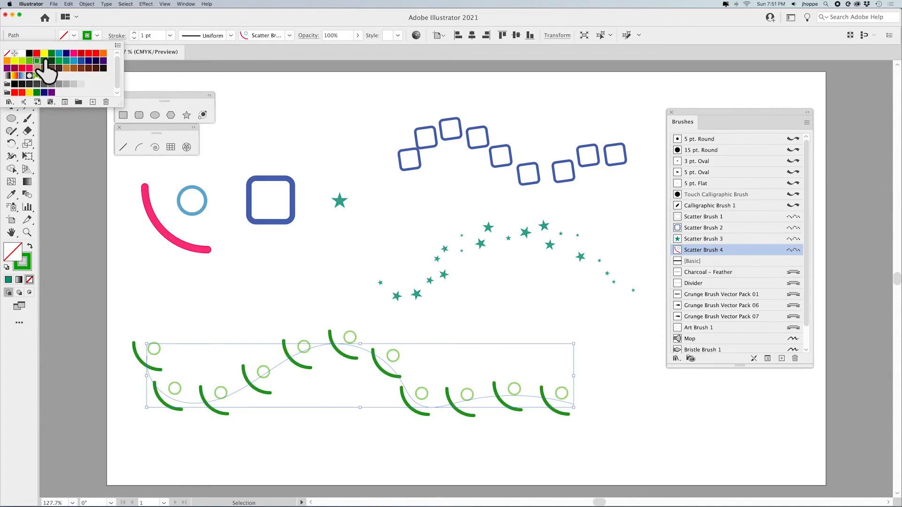
left_click(44, 60)
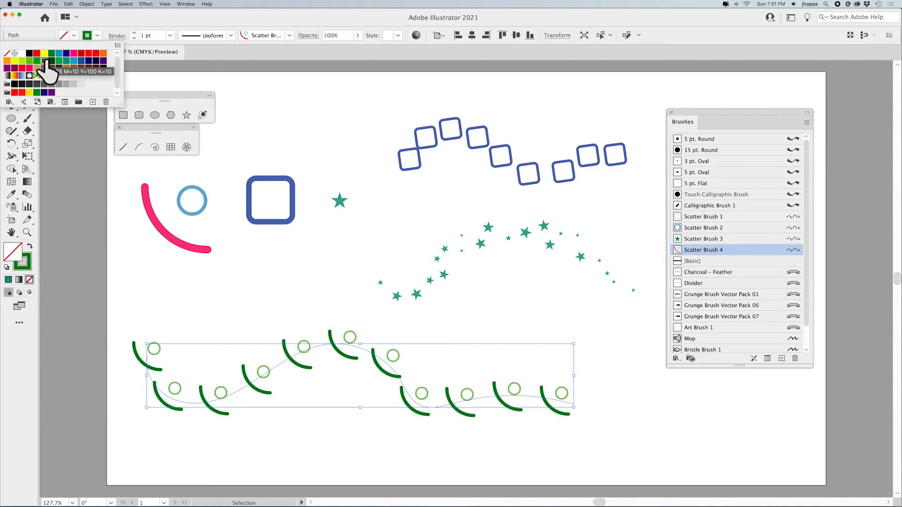
left_click(97, 36)
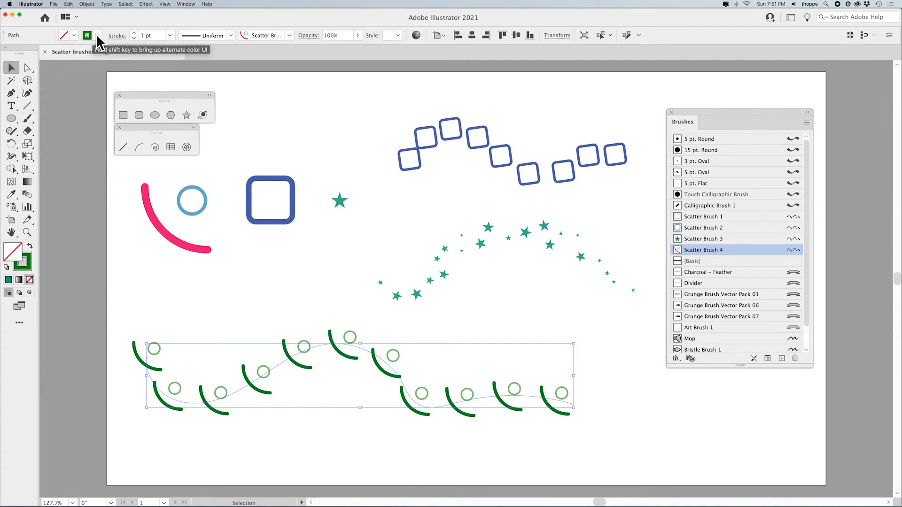
Switch Scatter Brush 4's colorization method to Hue Shift and apply the change to existing strokes
double_click(795, 252)
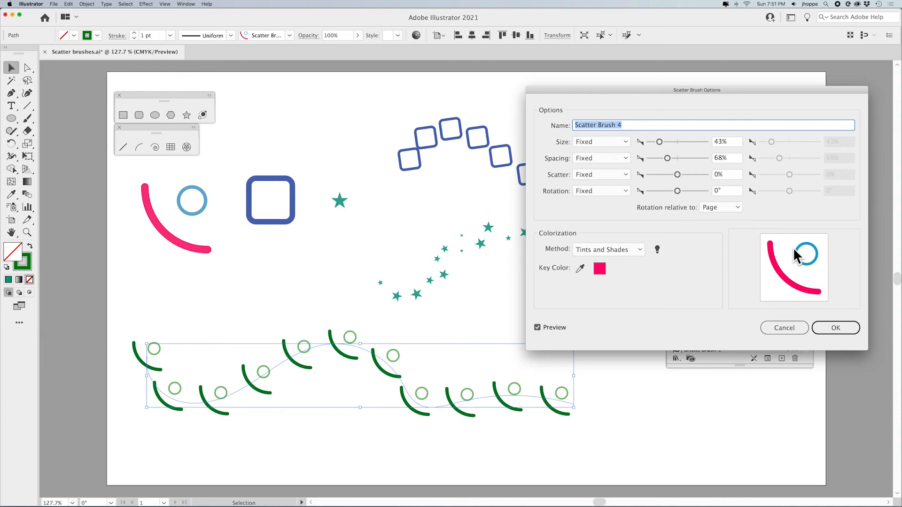
left_click(617, 249)
left_click(611, 297)
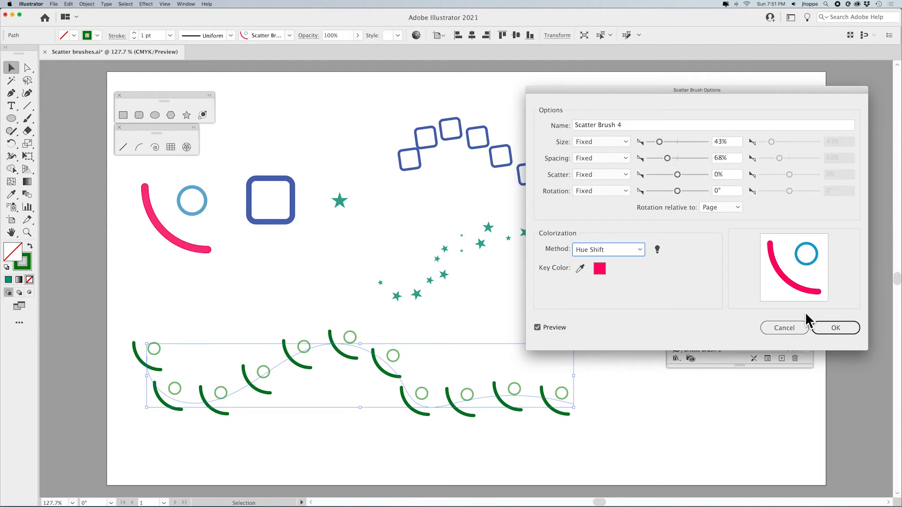
left_click(837, 327)
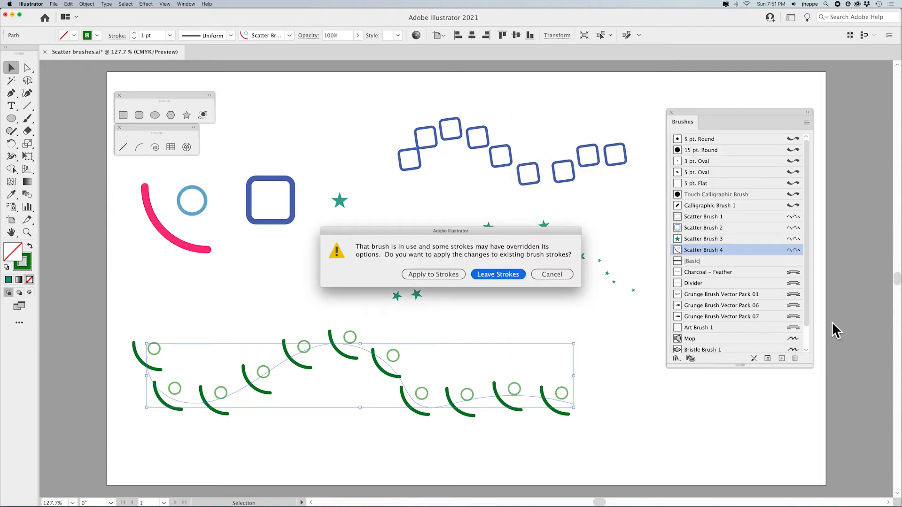
left_click(433, 274)
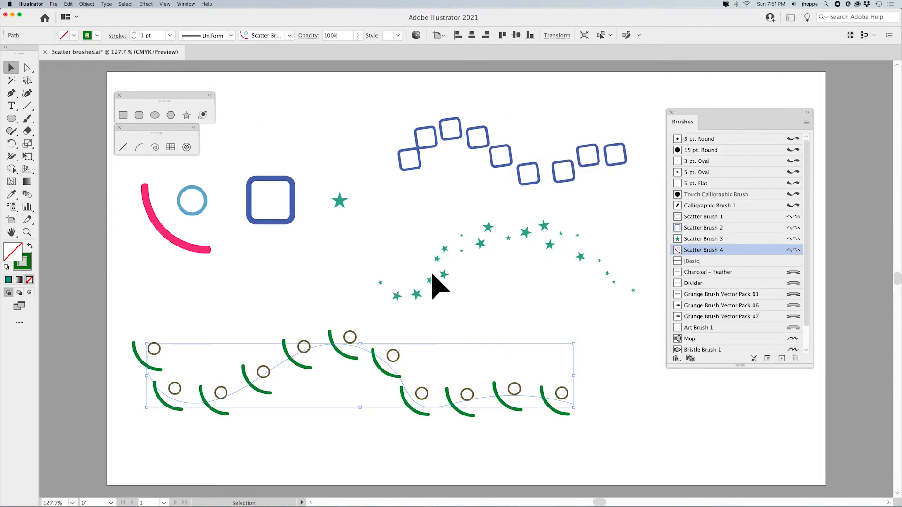
Try several more stroke swatches on the selected stroke, ending on a green one
left_click(95, 35)
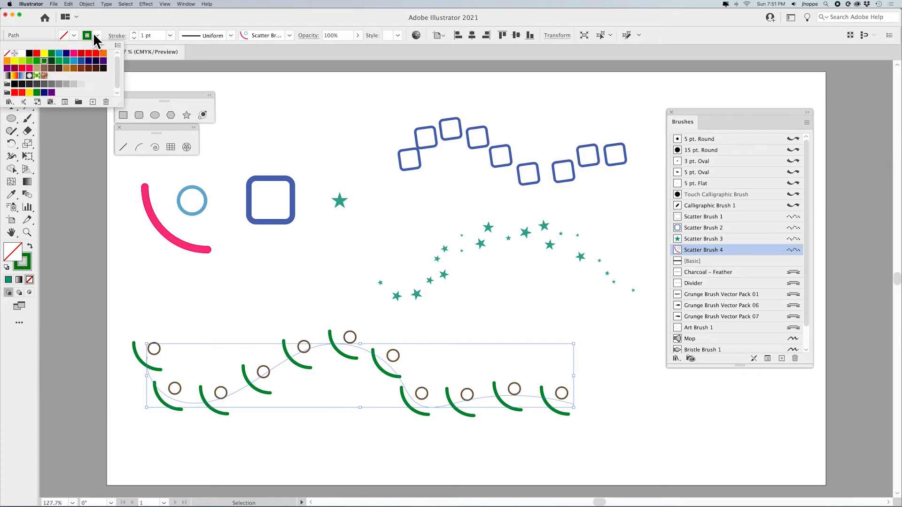
left_click(31, 68)
left_click(51, 68)
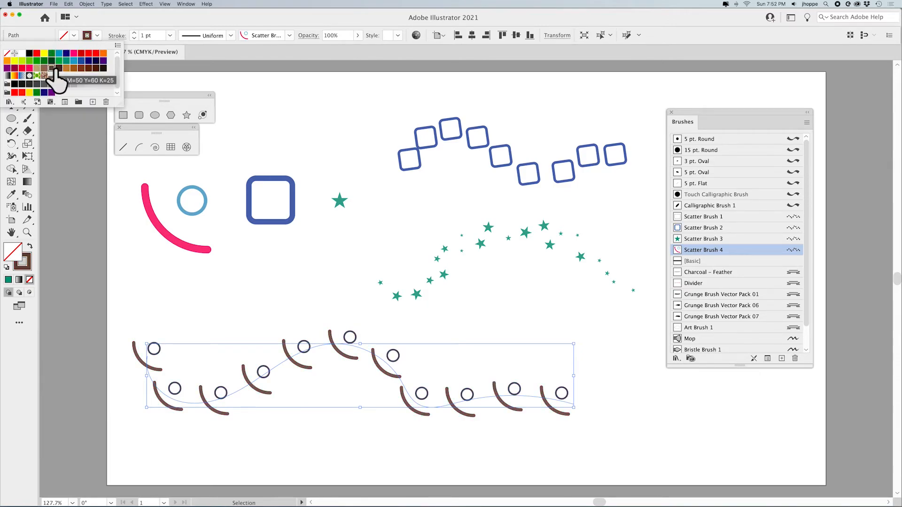
left_click(104, 60)
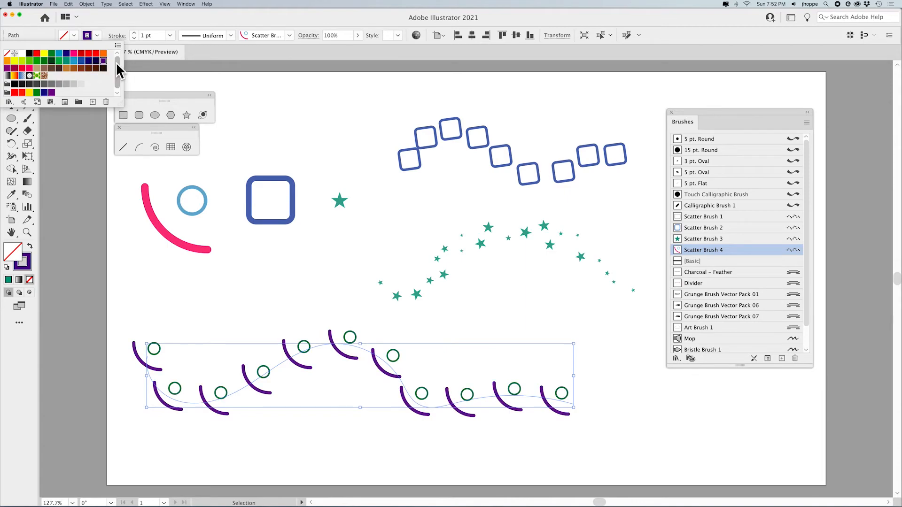
left_click(96, 61)
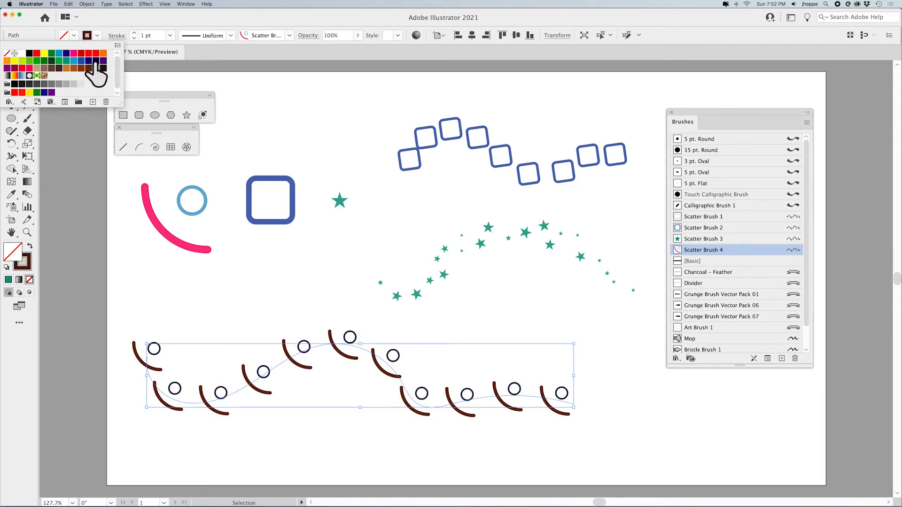
left_click(37, 61)
left_click(22, 61)
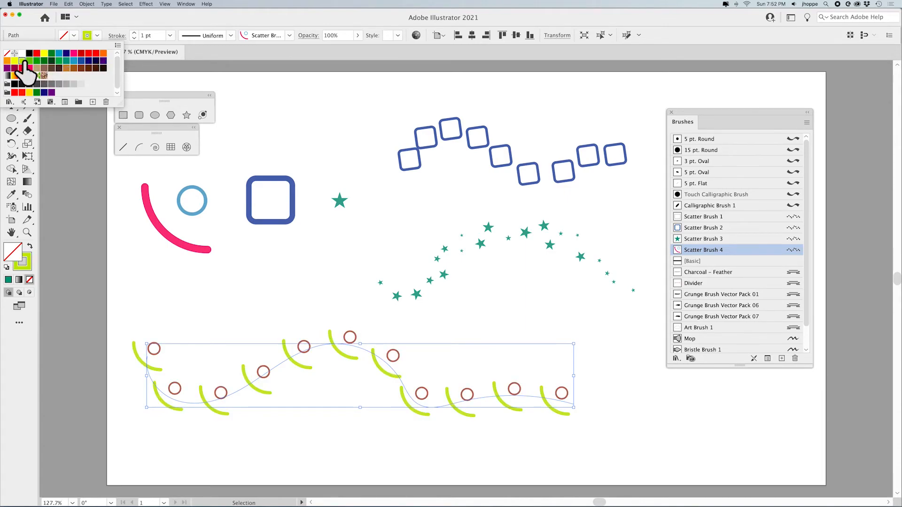
left_click(7, 61)
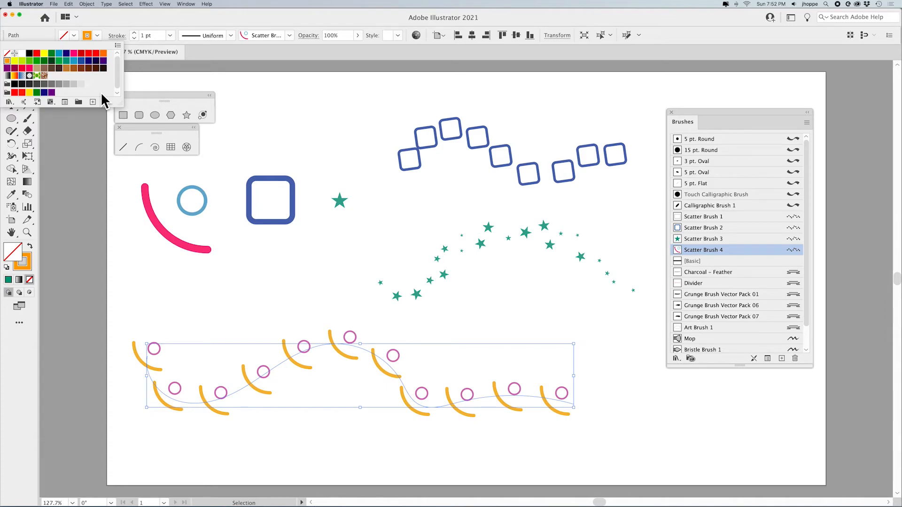
left_click(81, 60)
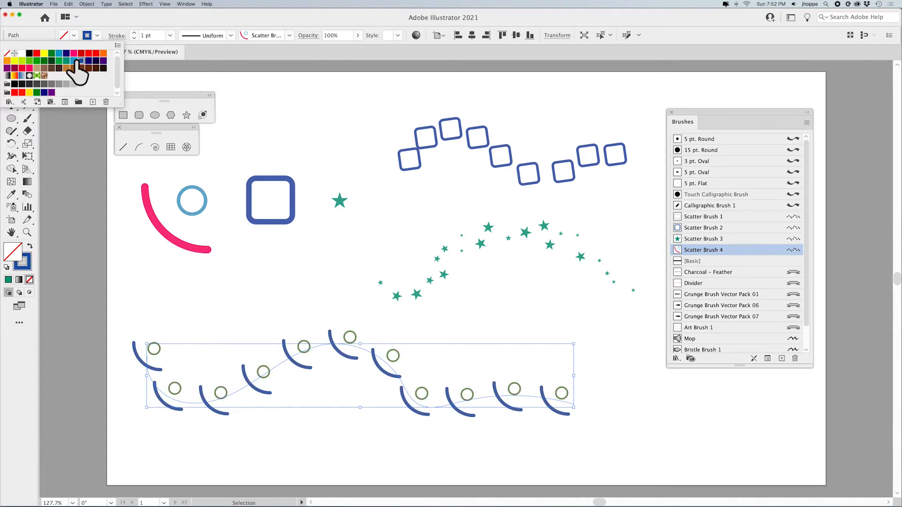
left_click(74, 61)
left_click(58, 61)
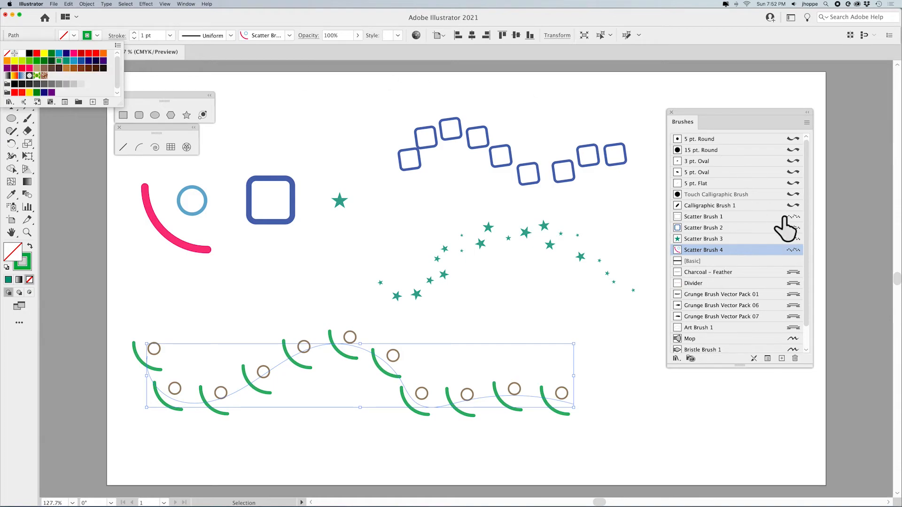
Set Scatter Brush 4's key color to the circle's blue with the eyedropper and apply it to existing strokes
double_click(794, 250)
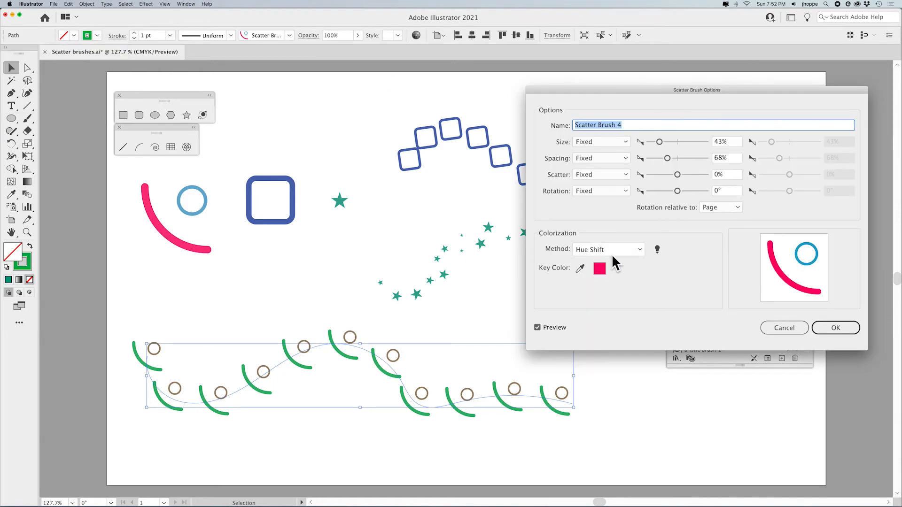
left_click(610, 252)
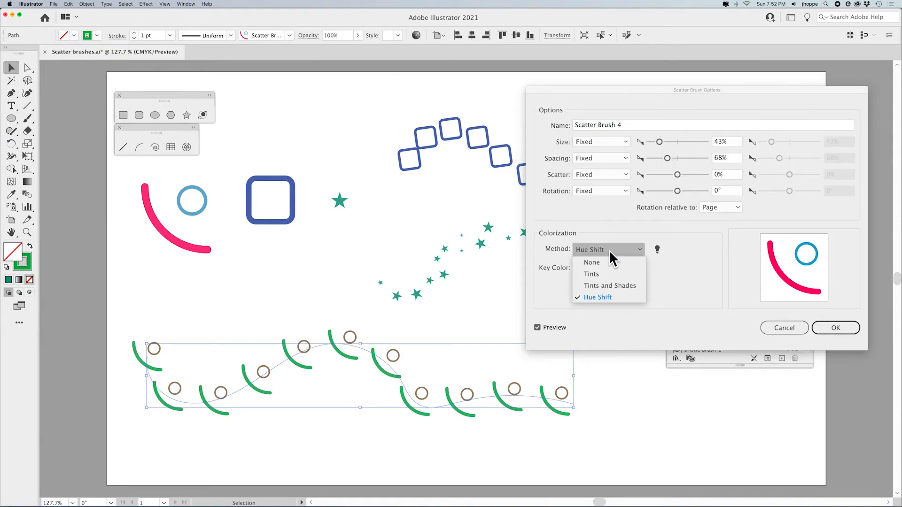
left_click(605, 297)
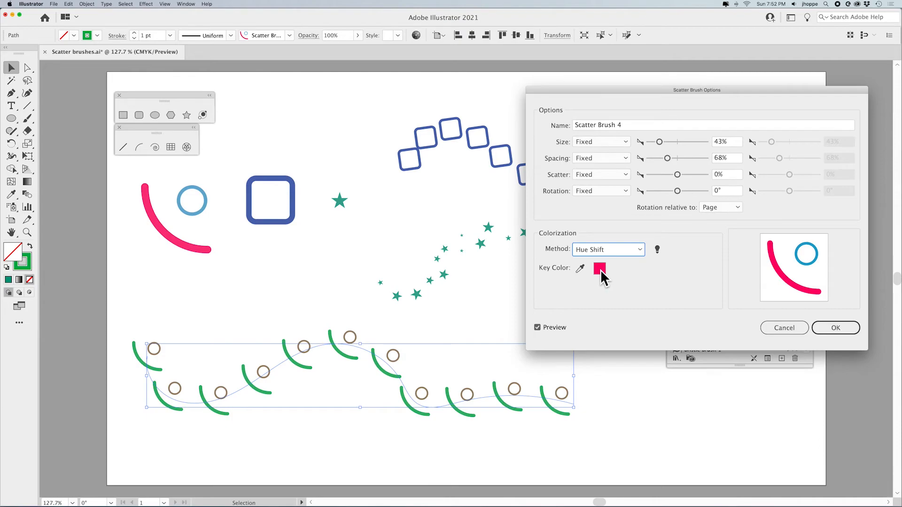
left_click(583, 268)
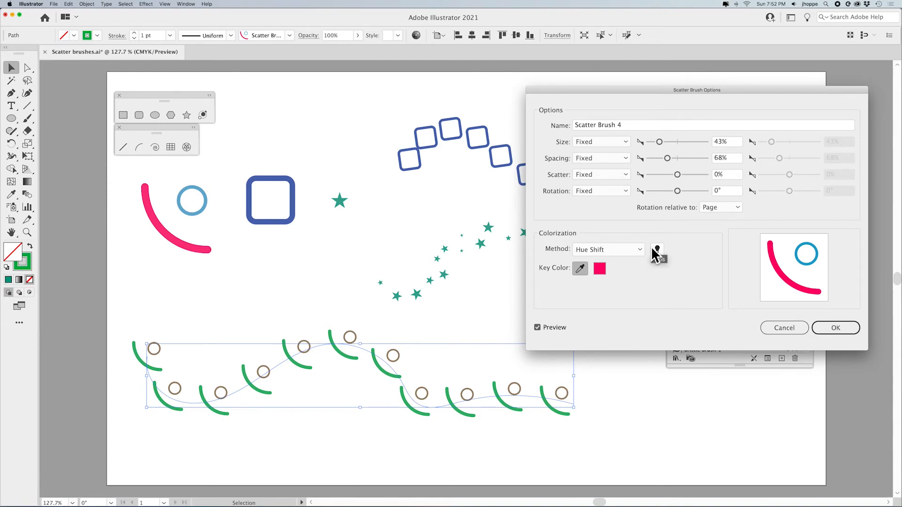
left_click(579, 269)
left_click(797, 253)
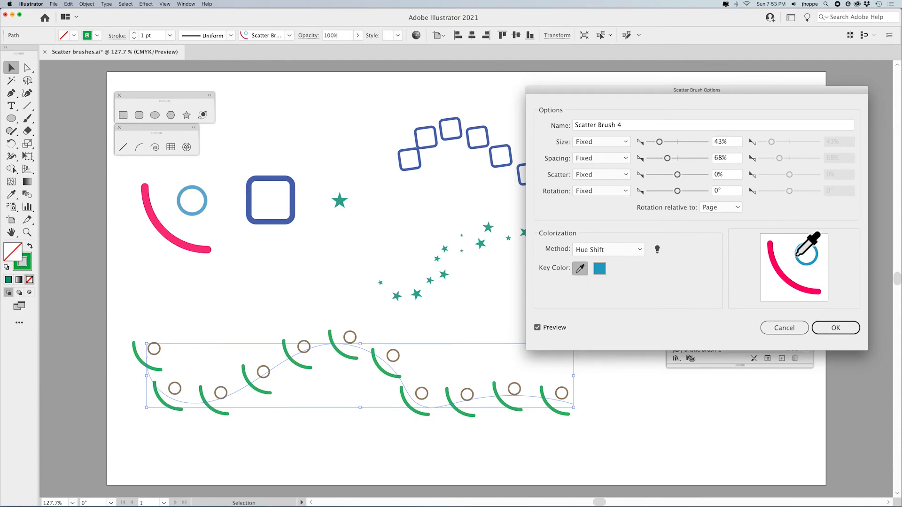
left_click(771, 257)
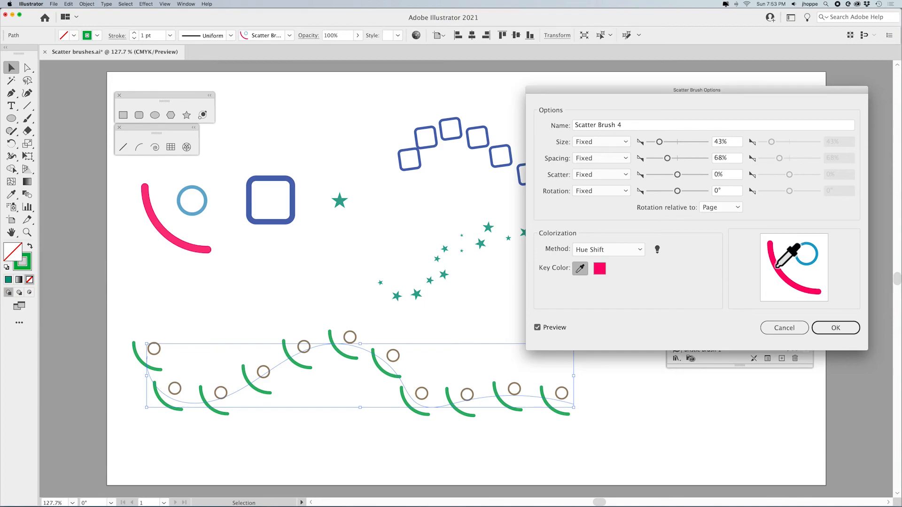
left_click(804, 263)
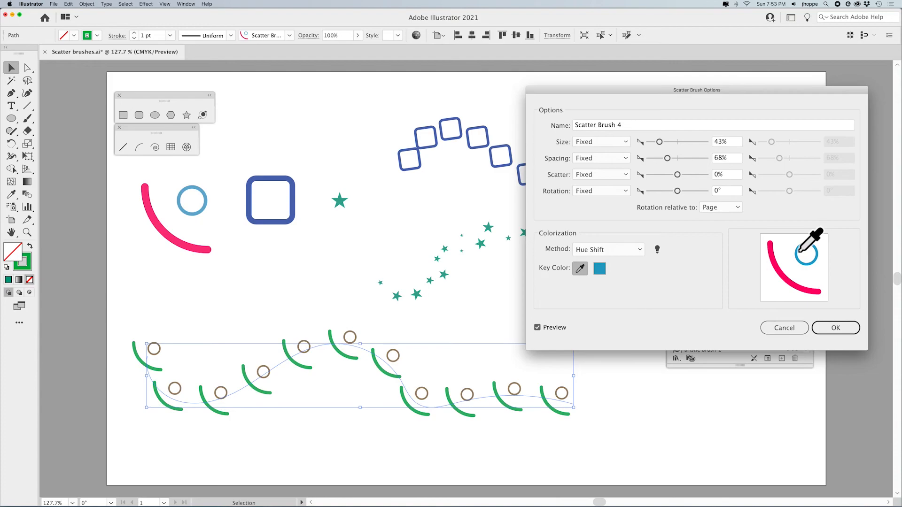
left_click(836, 327)
left_click(445, 278)
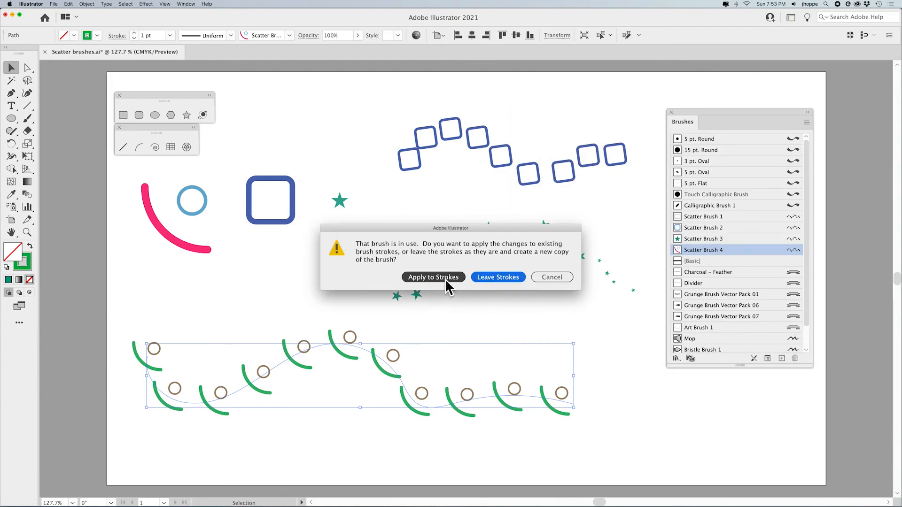
Try a series of stroke swatches on the selected arc-and-circle stroke, ending on yellow
left_click(98, 35)
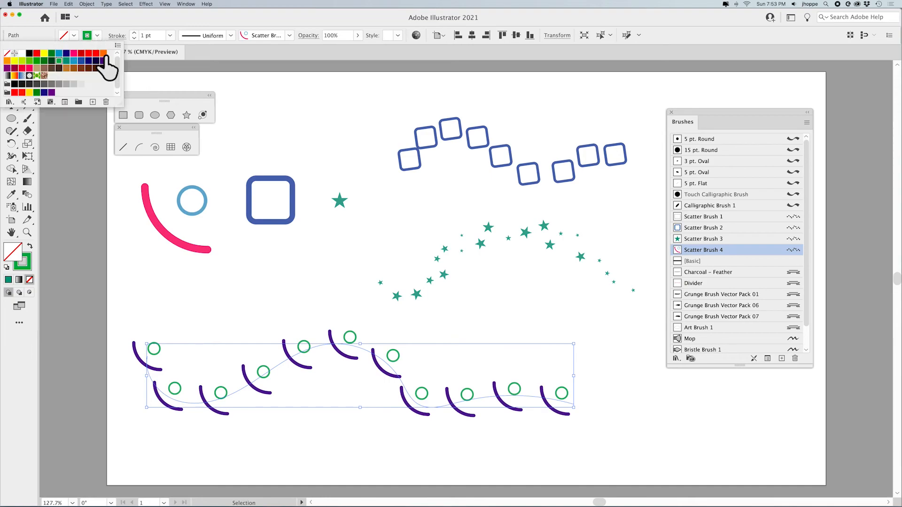
left_click(103, 53)
left_click(82, 53)
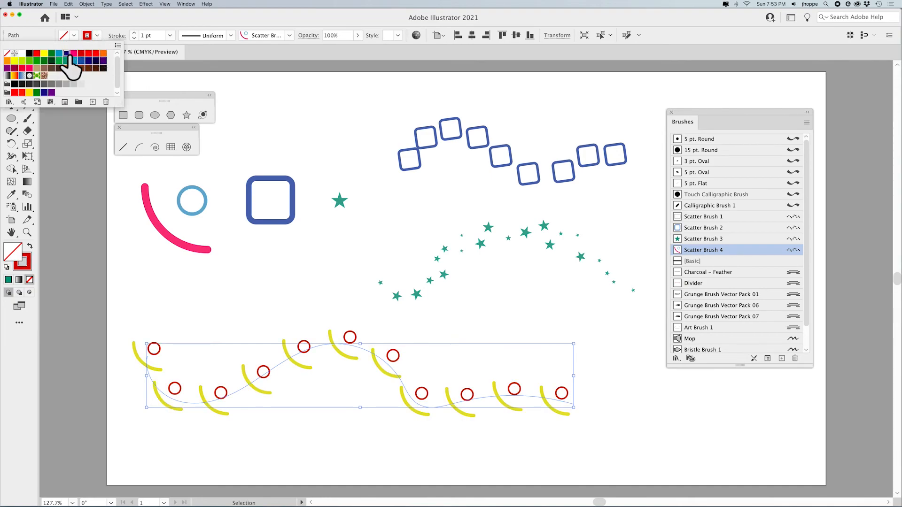
left_click(67, 54)
left_click(59, 61)
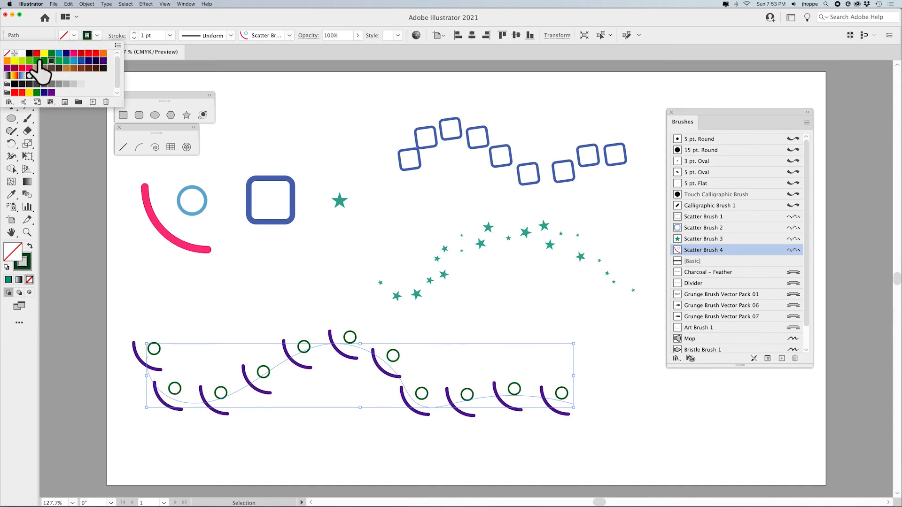
left_click(22, 61)
left_click(15, 61)
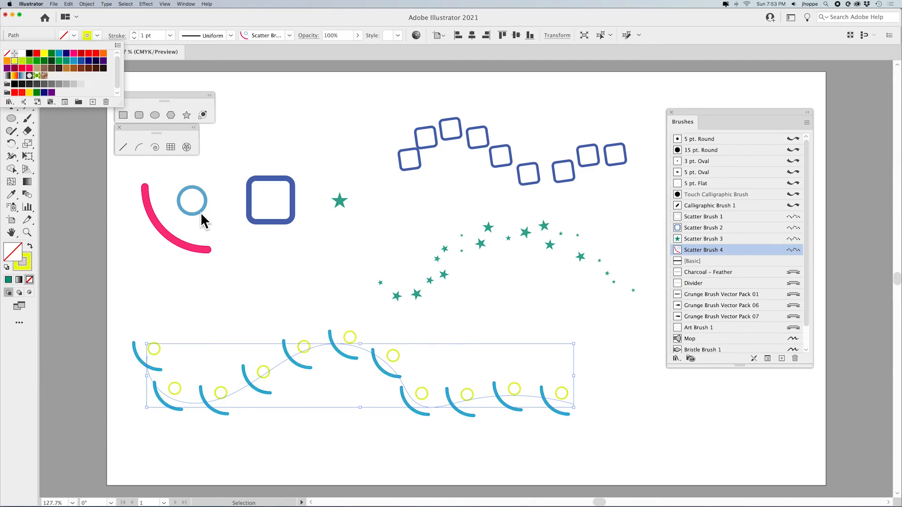
Re-pick Scatter Brush 4's key color from the blue circle in the brush preview and apply it to existing strokes
double_click(797, 250)
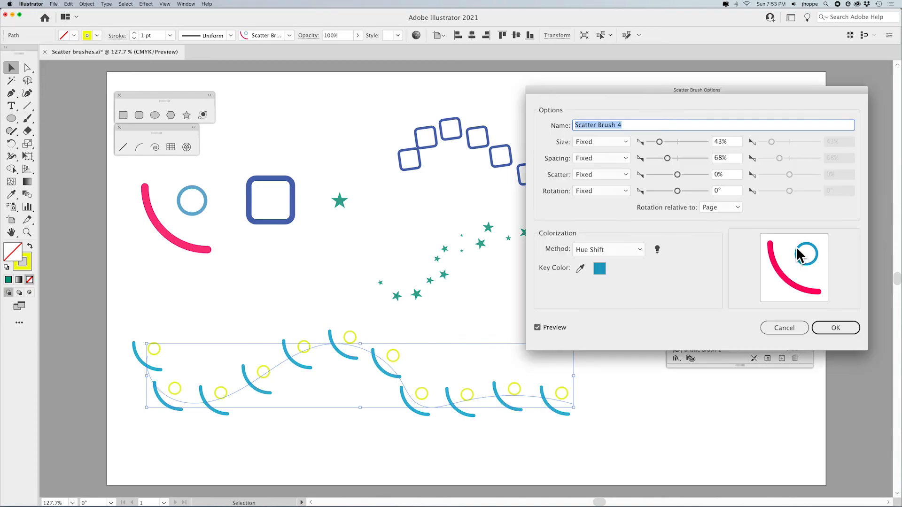
left_click(581, 268)
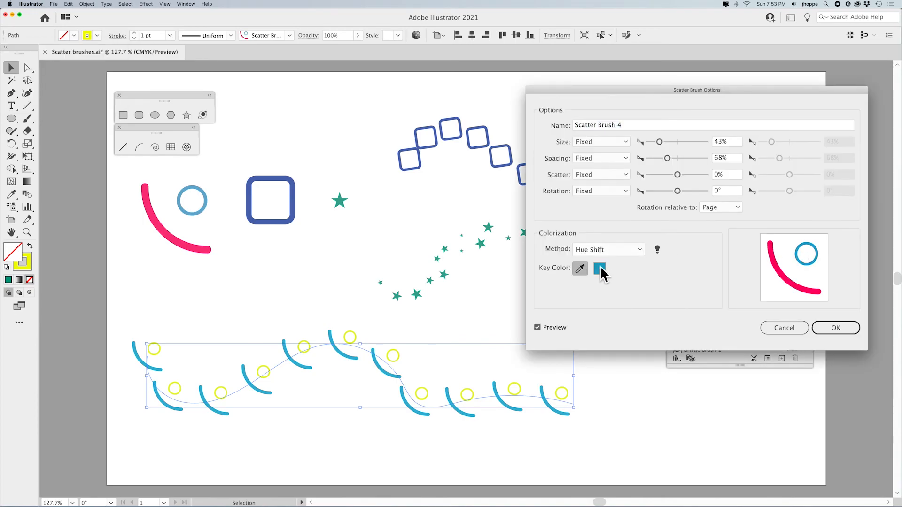
left_click(782, 274)
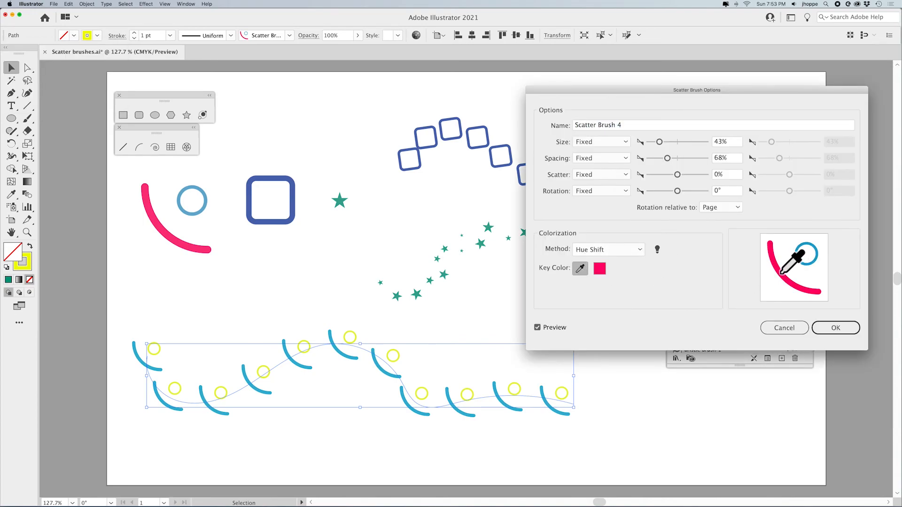
left_click(833, 326)
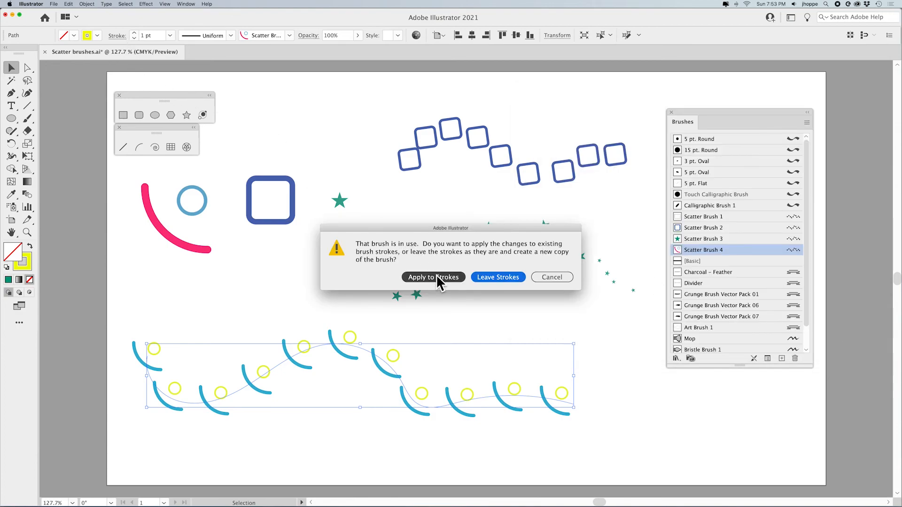
left_click(433, 277)
Try more stroke swatches on the arc-and-circle stroke, ending on a yellow-green
left_click(97, 35)
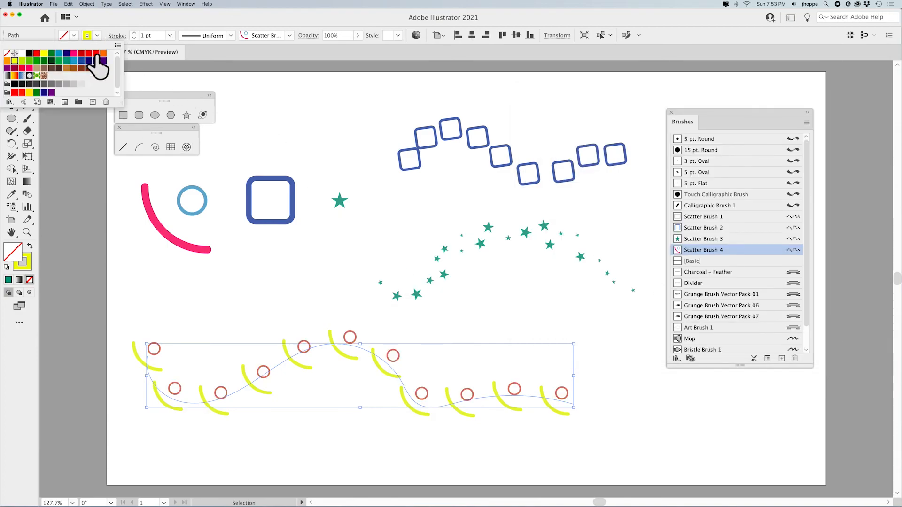
left_click(96, 55)
left_click(81, 60)
left_click(73, 60)
left_click(59, 60)
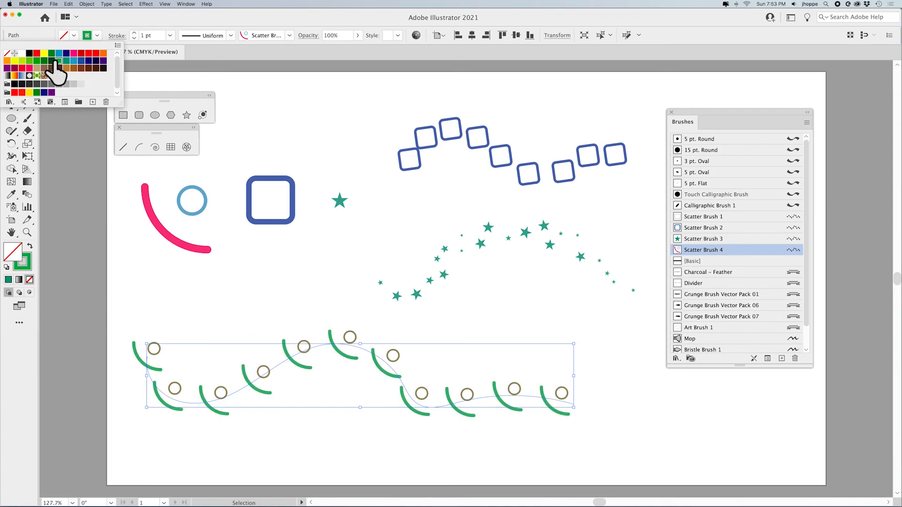
left_click(44, 60)
left_click(37, 61)
left_click(29, 61)
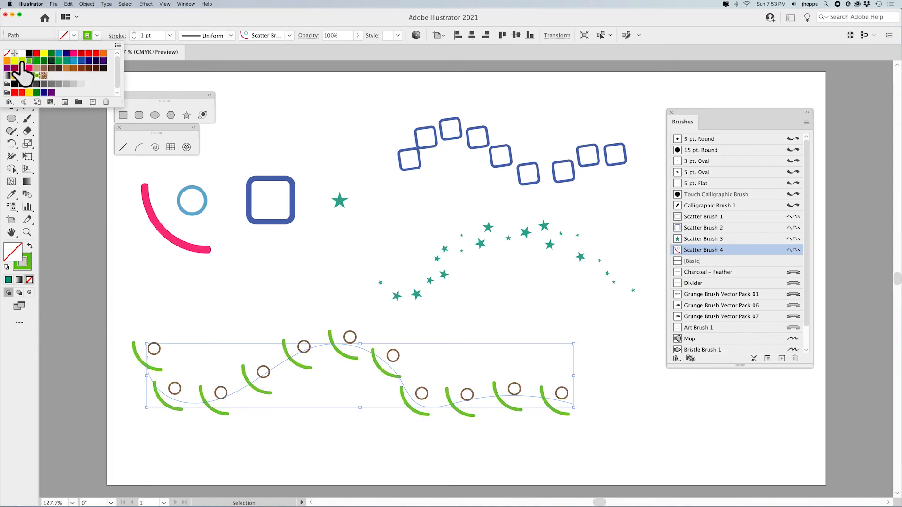
left_click(22, 60)
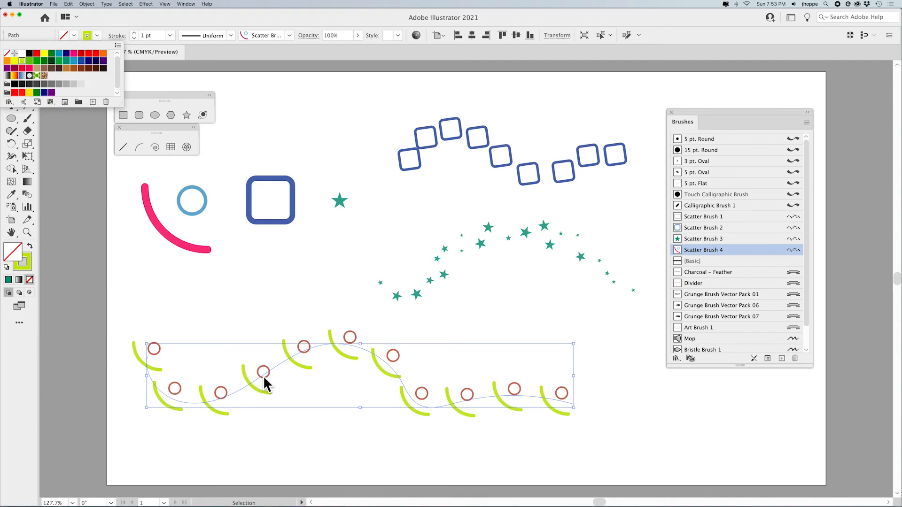
Select the rounded-square stroke and switch Scatter Brush 2's colorization method to Hue Shift, applying it to existing strokes
left_click(331, 131)
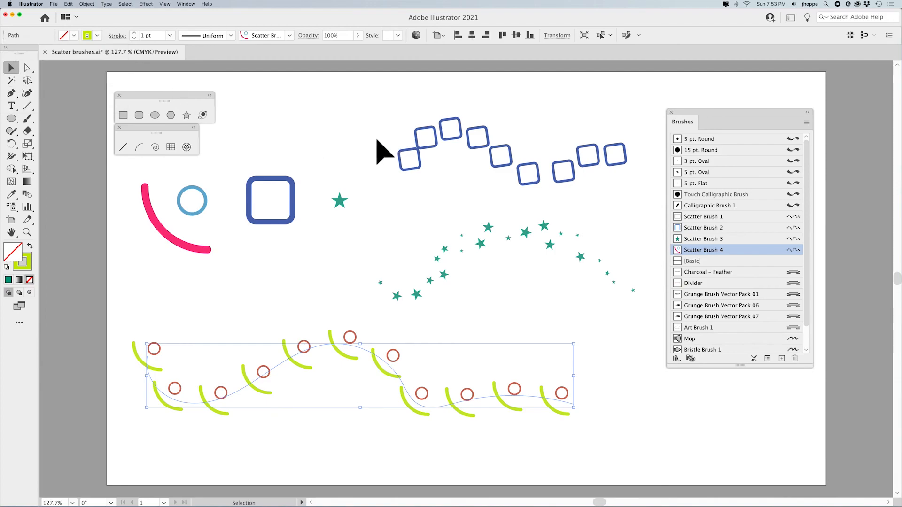
left_click(348, 134)
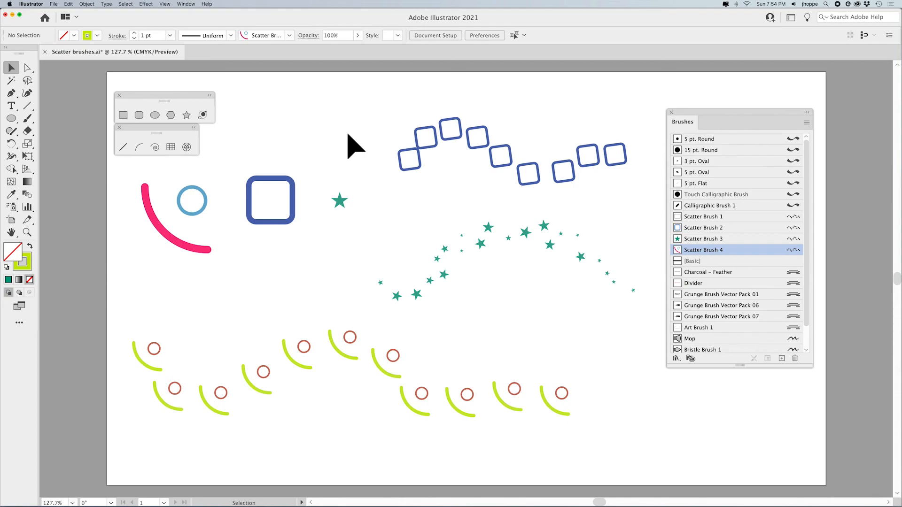
left_click(500, 170)
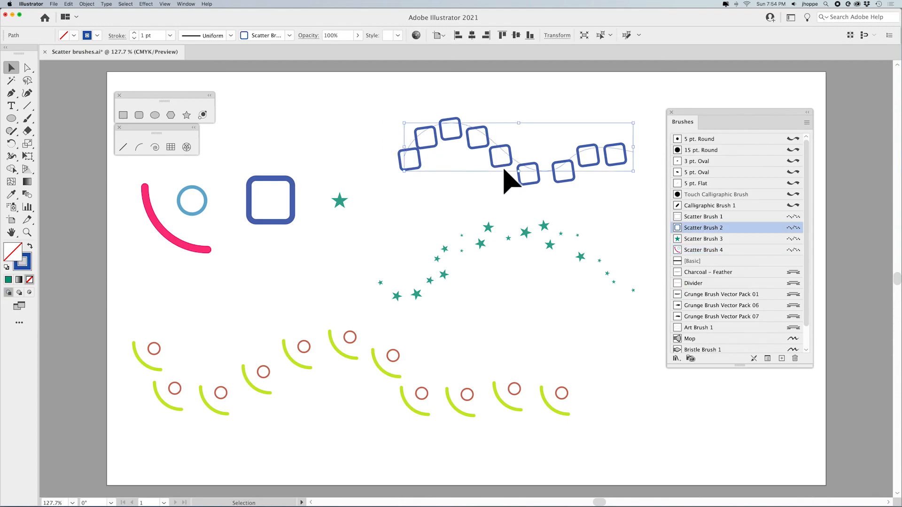
double_click(790, 228)
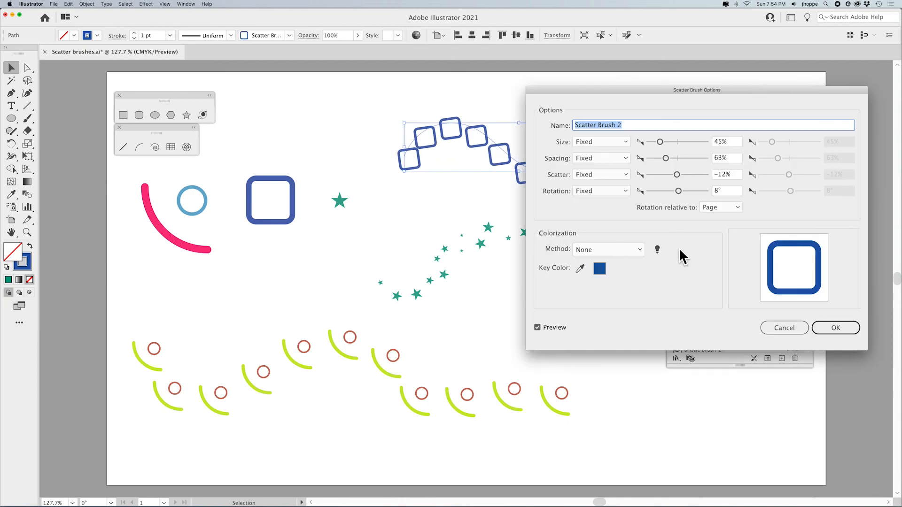
left_click(589, 250)
left_click(598, 293)
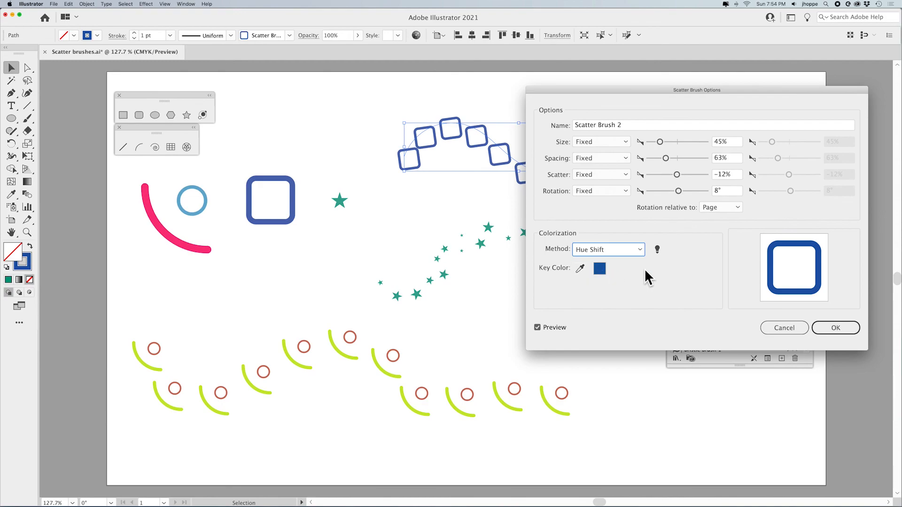
left_click(841, 328)
left_click(431, 273)
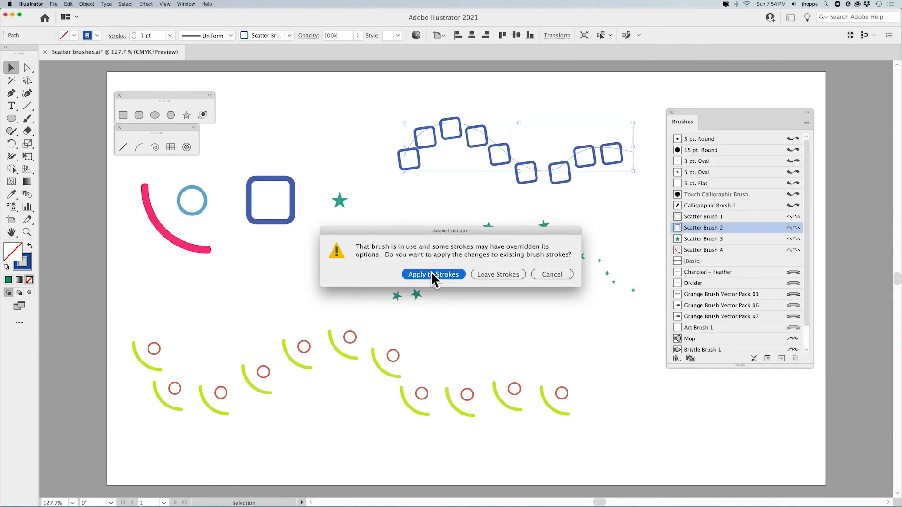
Try several stroke swatches on the rounded-square stroke, ending on yellow, and deselect it
left_click(97, 35)
left_click(96, 60)
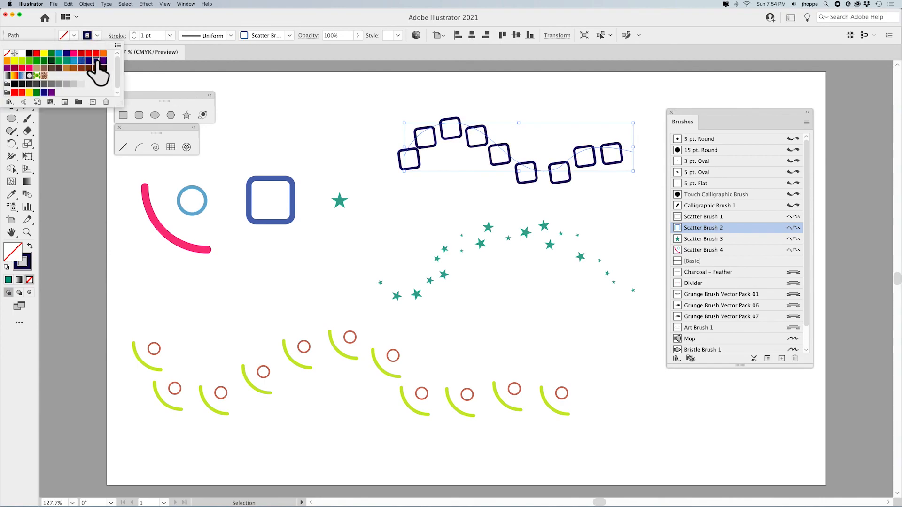
left_click(73, 61)
left_click(59, 60)
left_click(51, 60)
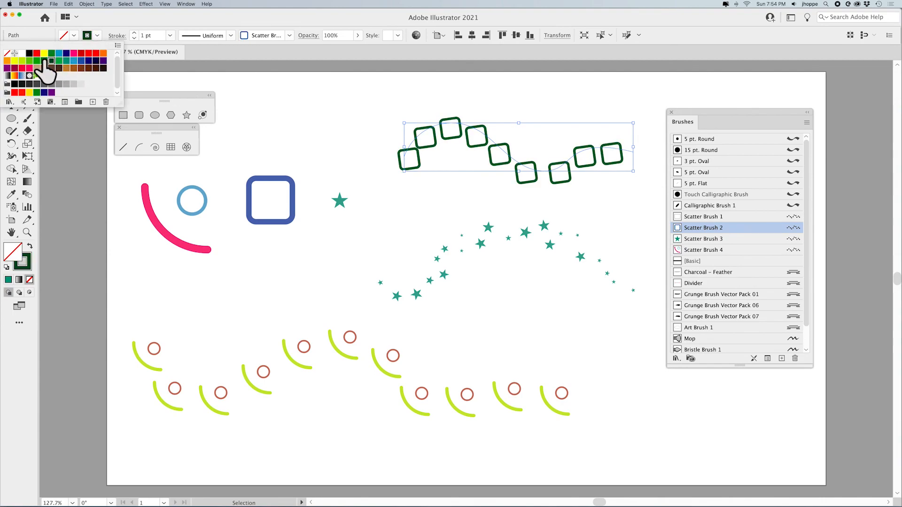
left_click(44, 61)
left_click(37, 61)
left_click(29, 60)
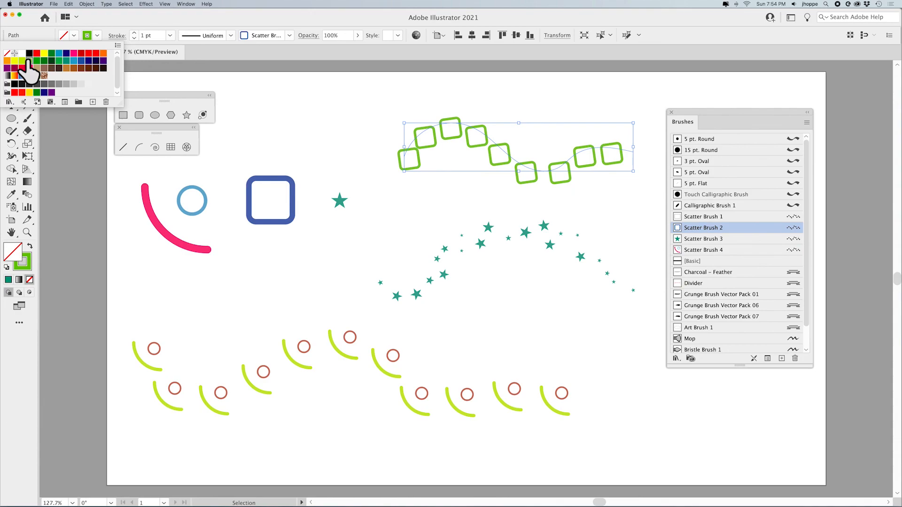
left_click(22, 61)
left_click(14, 61)
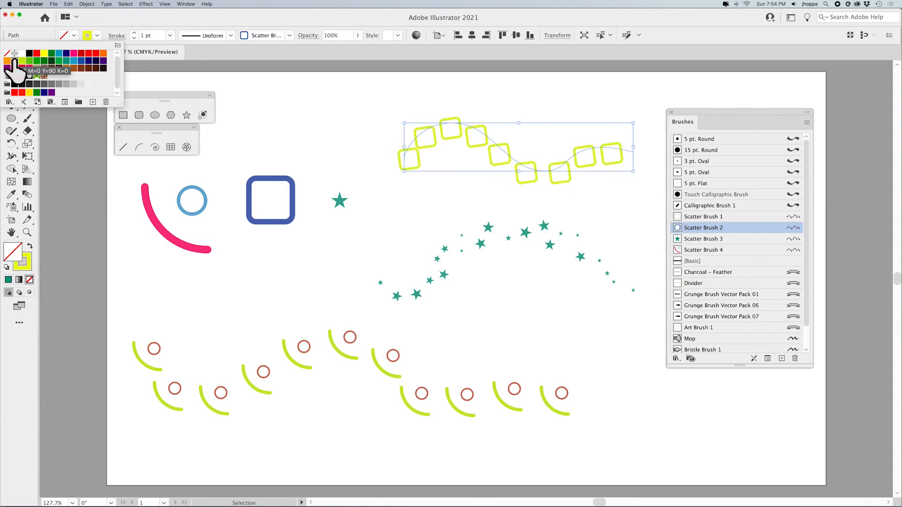
left_click(335, 115)
left_click(337, 118)
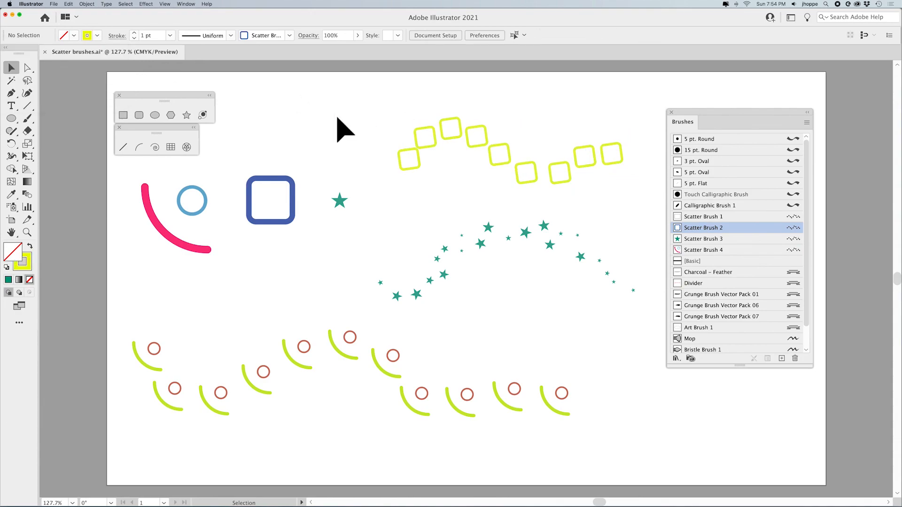